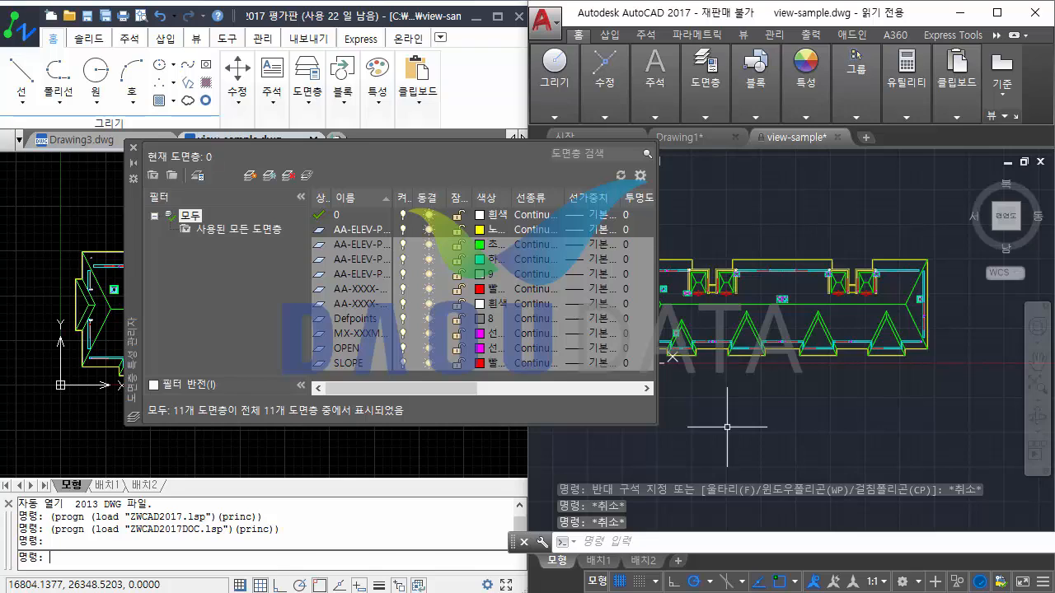
left_click(356, 260)
left_click(371, 232)
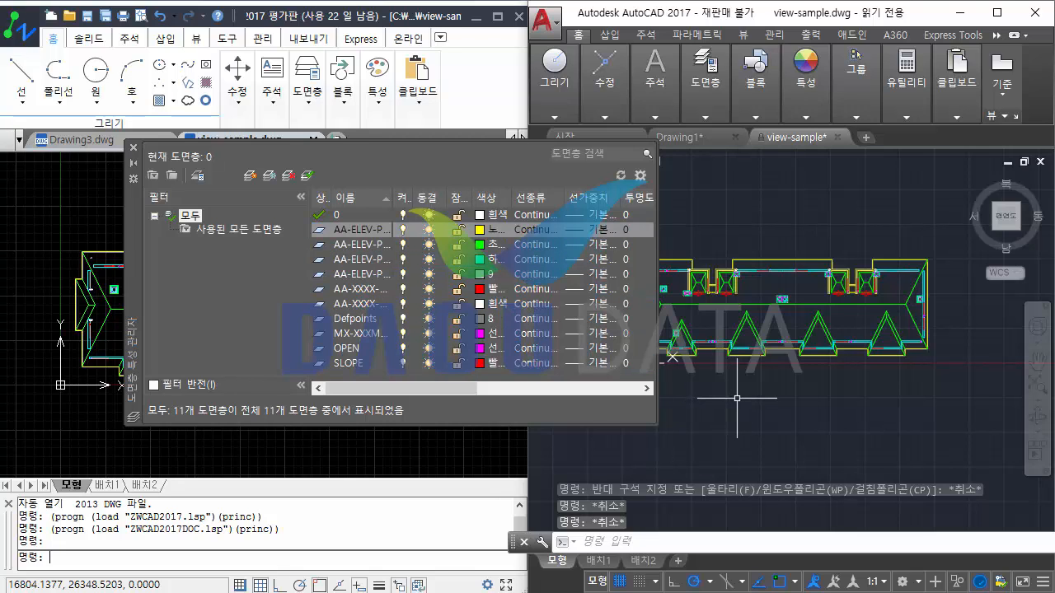
left_click(763, 408)
left_click(749, 397)
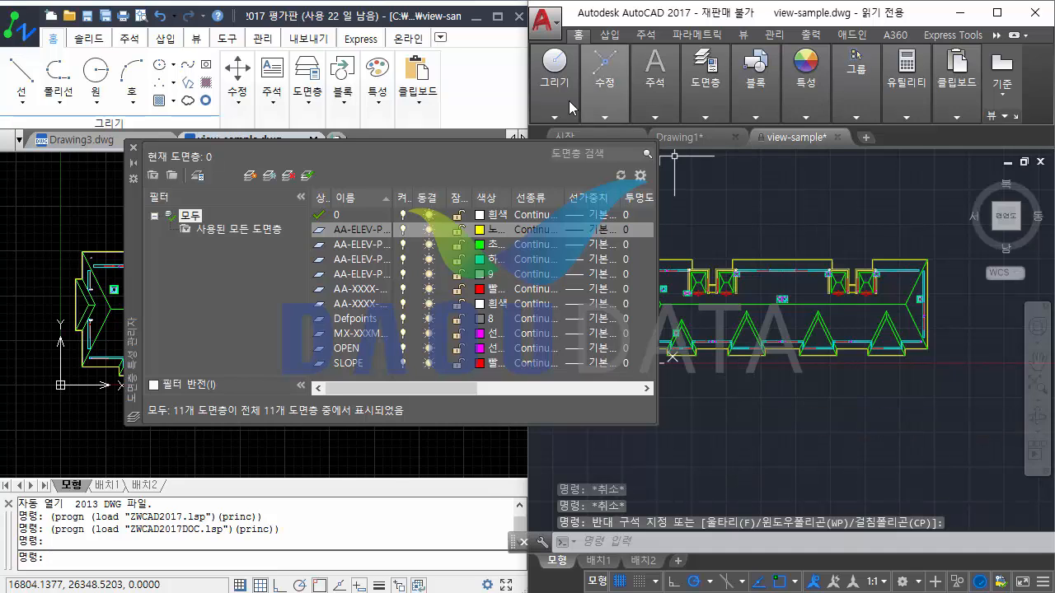
Step: Draw an open three-segment polyline in the empty area below the roof plan in the AutoCAD drawing
left_click(570, 102)
left_click(576, 145)
left_click(745, 423)
left_click(871, 423)
left_click(870, 476)
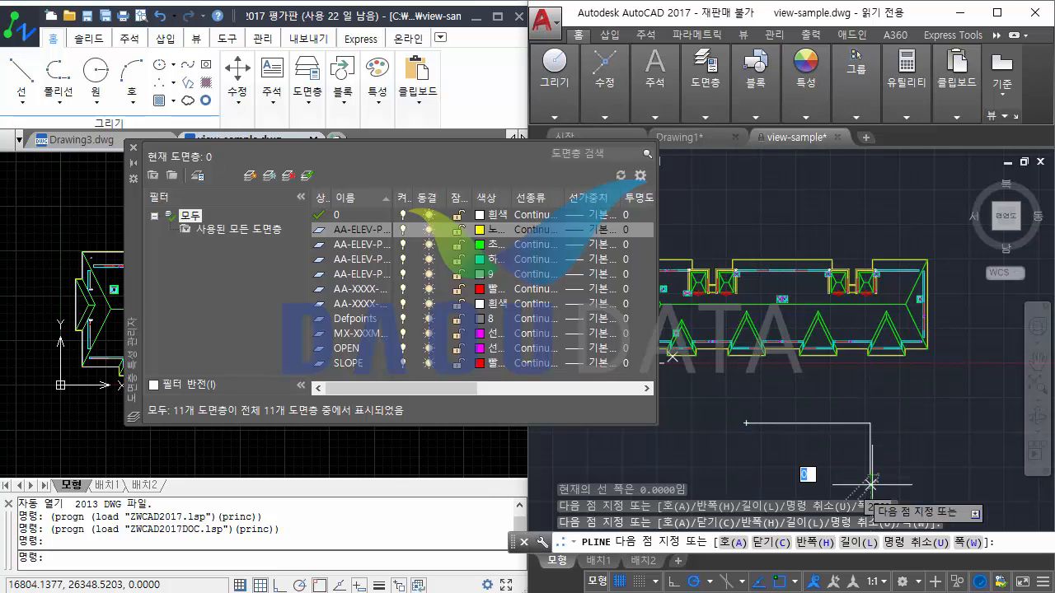
left_click(767, 492)
key("Return")
Step: Make AA-ELEV-PCN4 the current layer and draw two connected line segments ending at the open end of the polyline
double_click(332, 259)
mouse_move(564, 106)
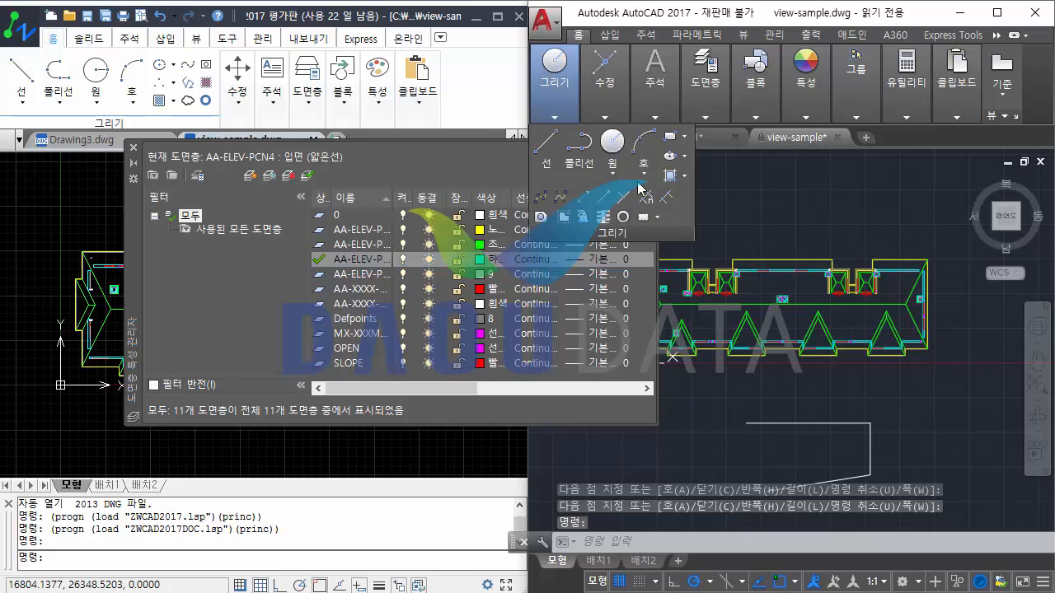
left_click(545, 149)
left_click(702, 403)
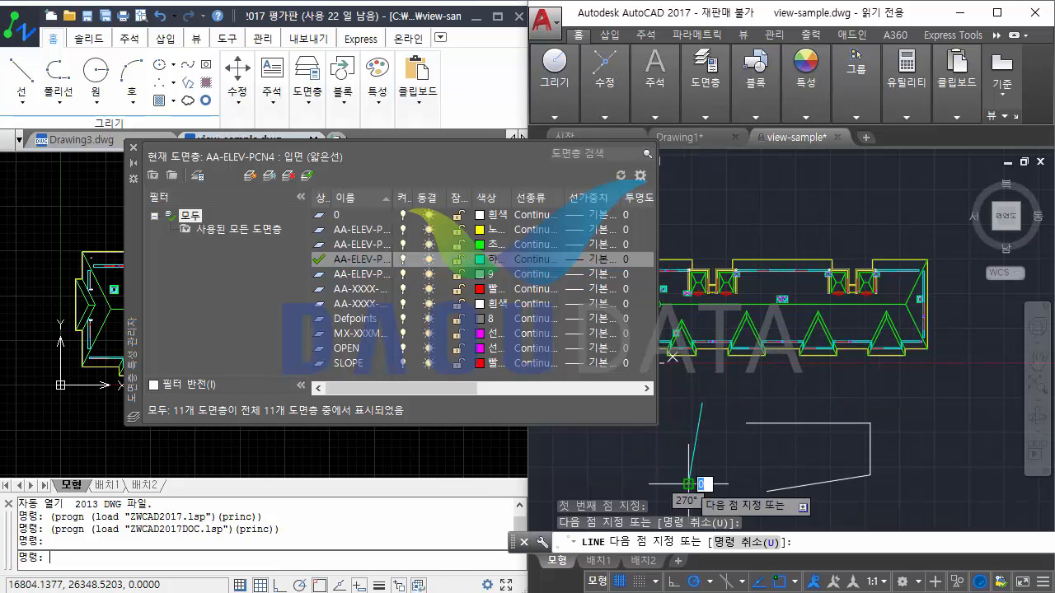
left_click(689, 485)
left_click(766, 492)
key("Return")
Step: Erase the test polyline and the line segments below the roof plan
left_click(956, 481)
left_click(683, 423)
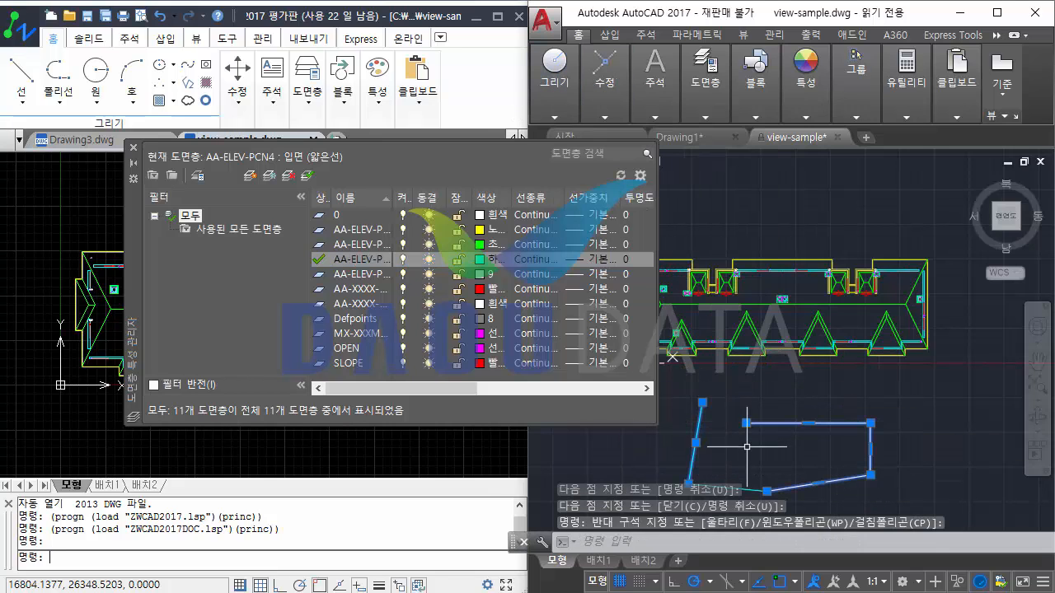
middle_click_drag(748, 447, 785, 383)
type("e")
key("Return")
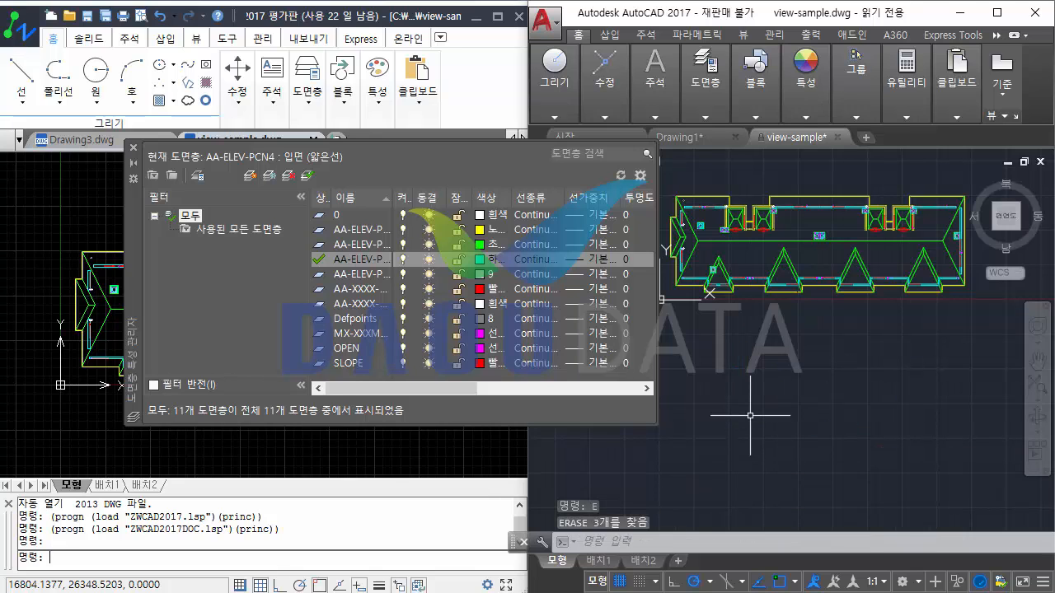
Step: Change the color of layer AA-ELEV-PCN4 to magenta and close the layer properties manager
left_click(492, 259)
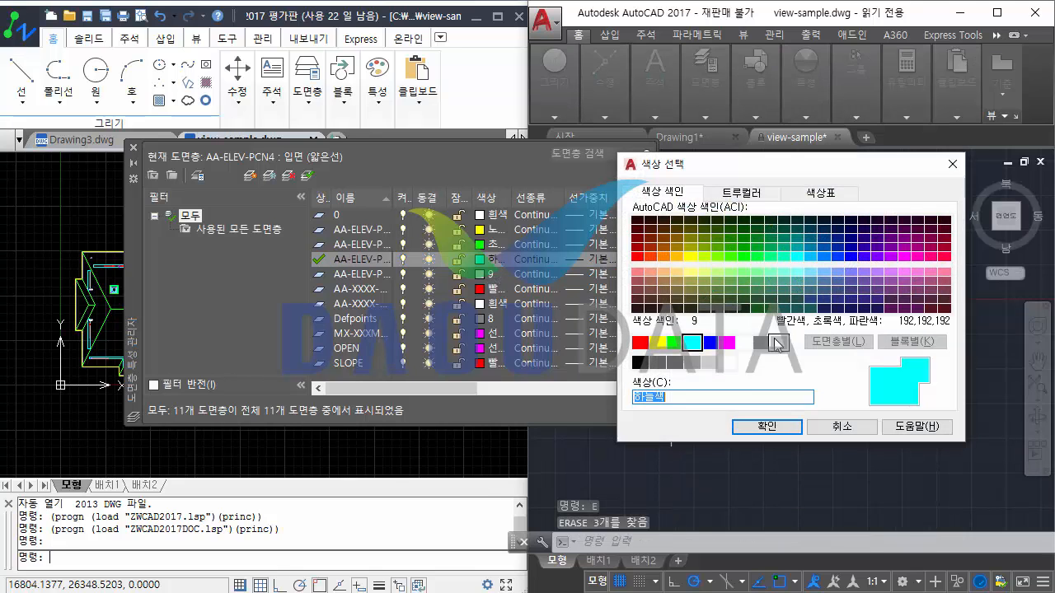
double_click(728, 342)
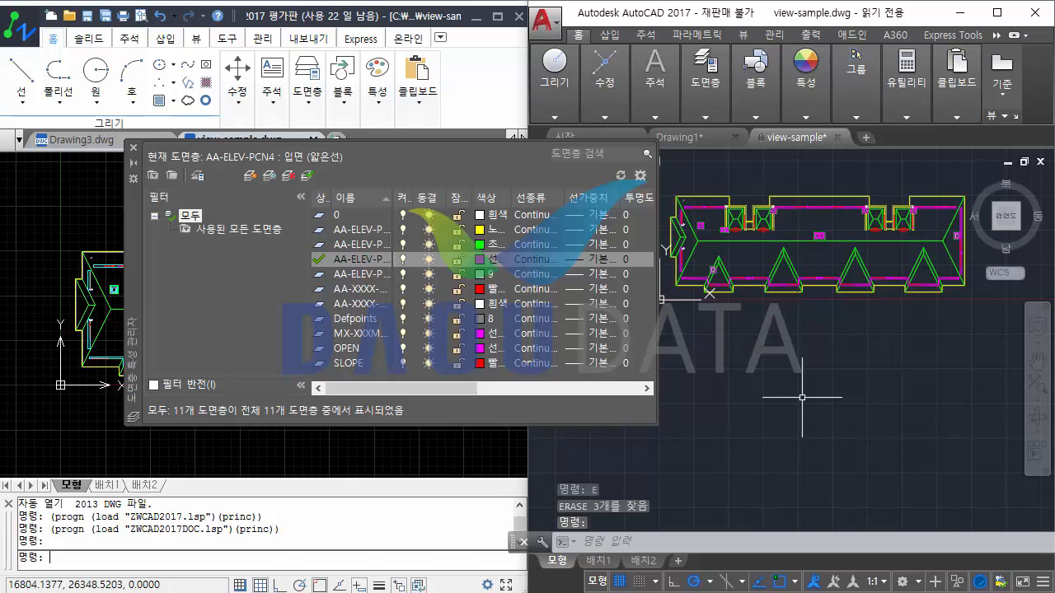
left_click(134, 149)
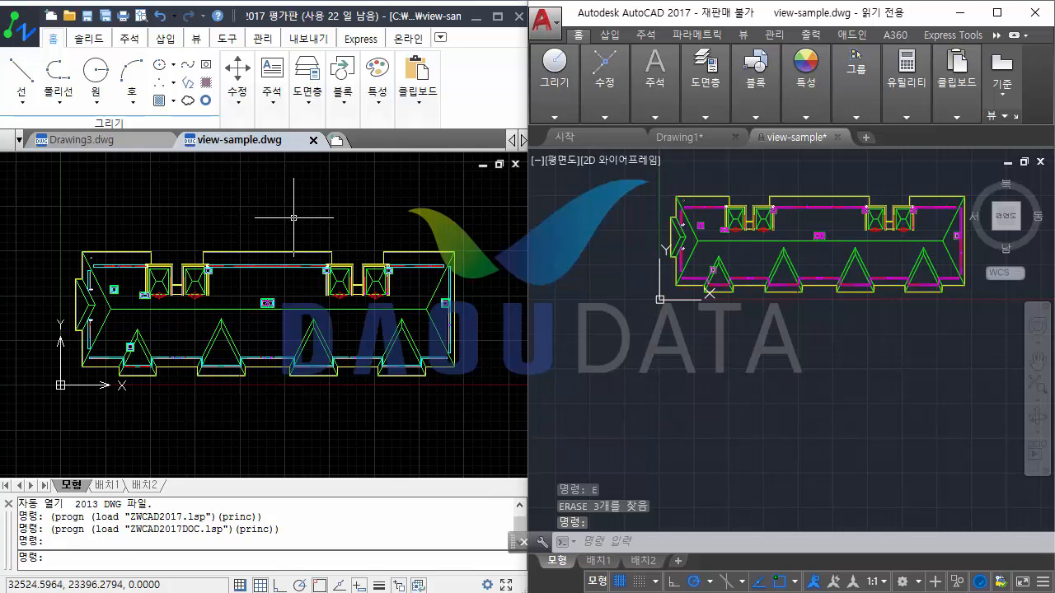
Step: Switch to ZWCAD and examine the layer properties manager for view-sample.dwg, checking how its dialog can be moved and resized
left_click(261, 200)
left_click(266, 220)
type("LA")
key("Return")
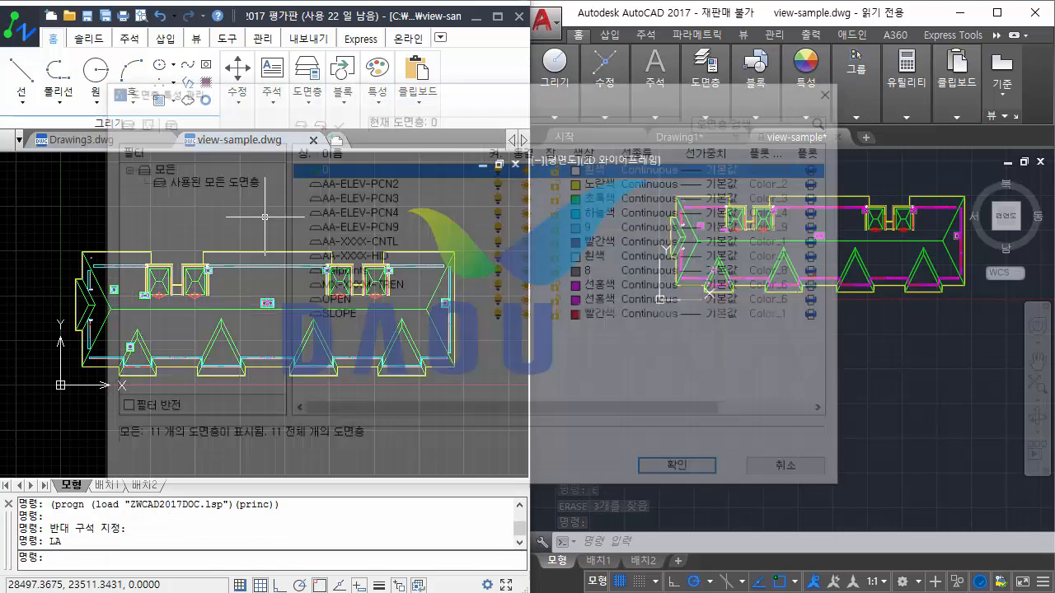
left_click_drag(259, 100, 358, 115)
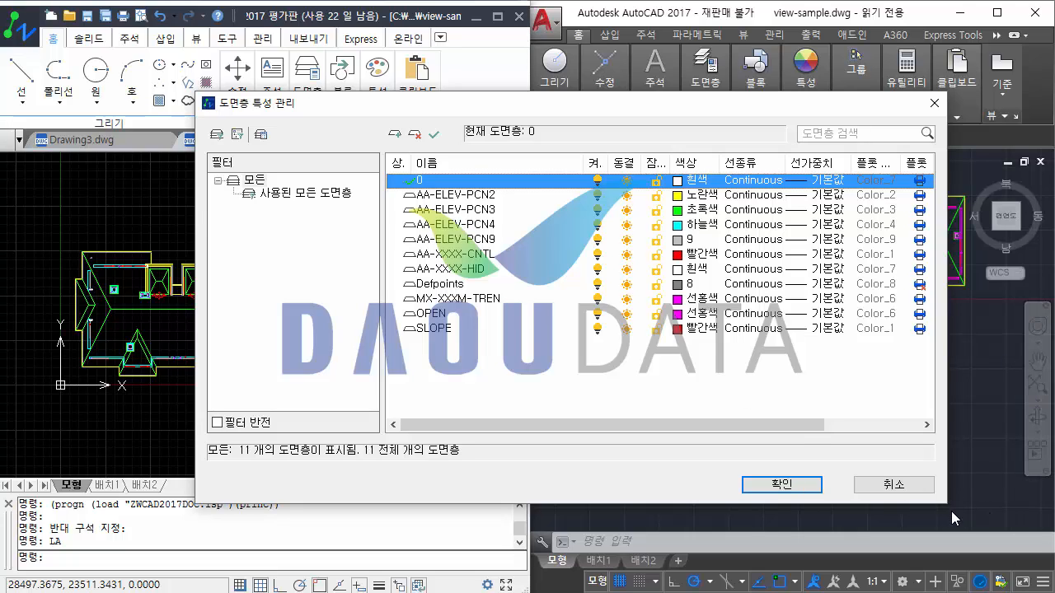
mouse_move(947, 503)
left_mouse_down()
mouse_move(1018, 540)
mouse_move(1043, 578)
mouse_move(1010, 519)
mouse_move(946, 503)
left_mouse_up()
left_click(542, 384)
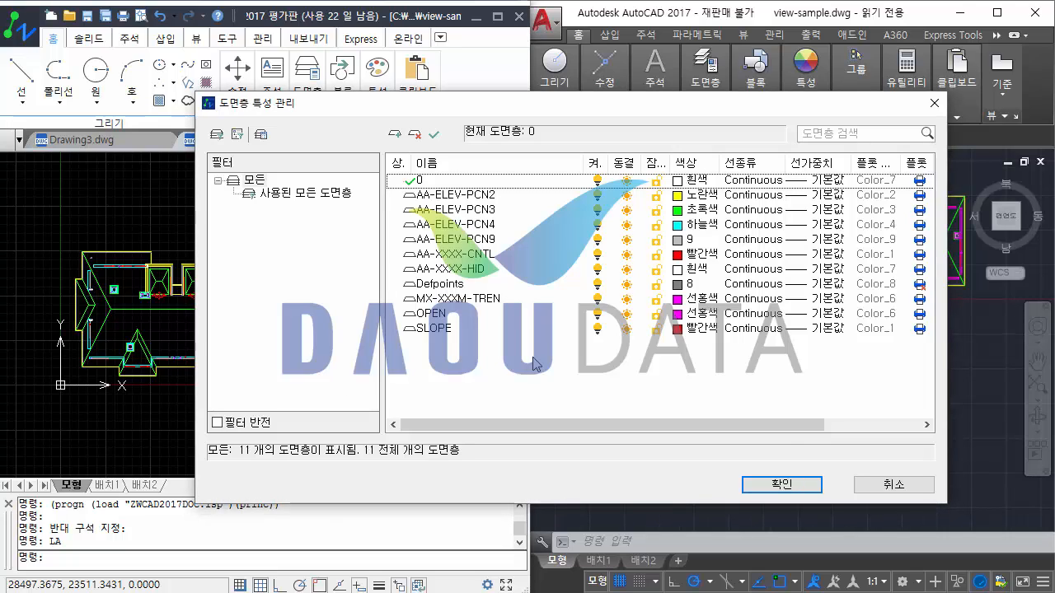
left_click(779, 484)
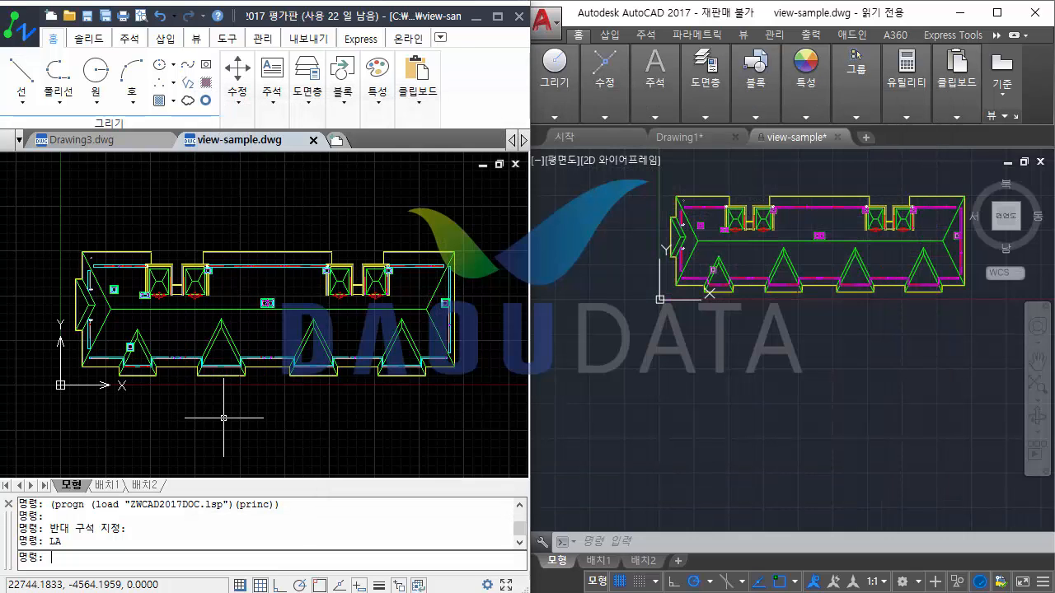
Step: Switch to AutoCAD, reopen the layer properties manager and move its palette clear of the ZWCAD drawing
middle_click_drag(271, 255, 244, 224)
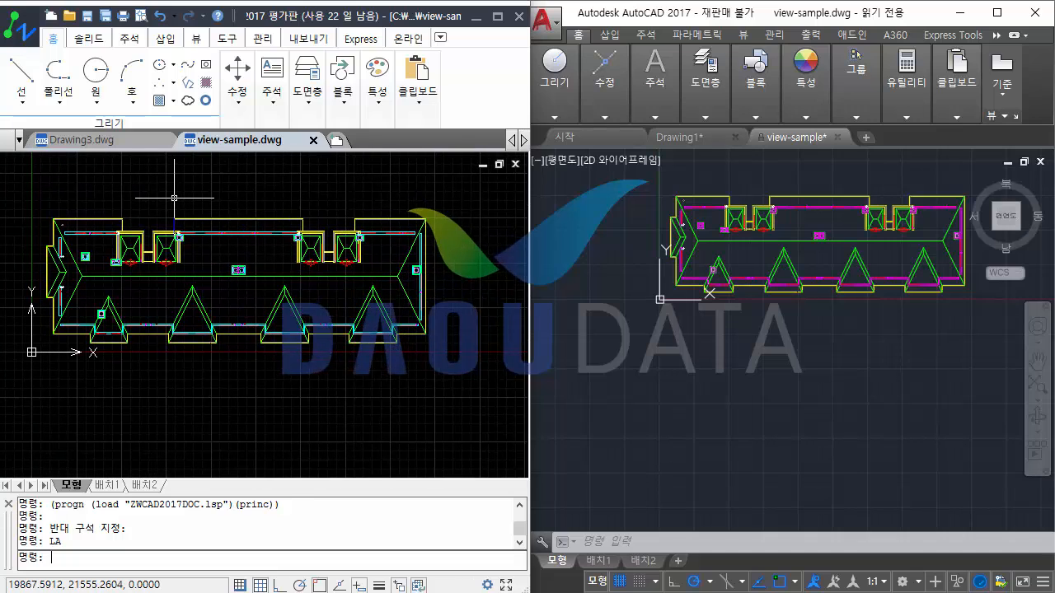
left_click(758, 362)
type("la")
key("Return")
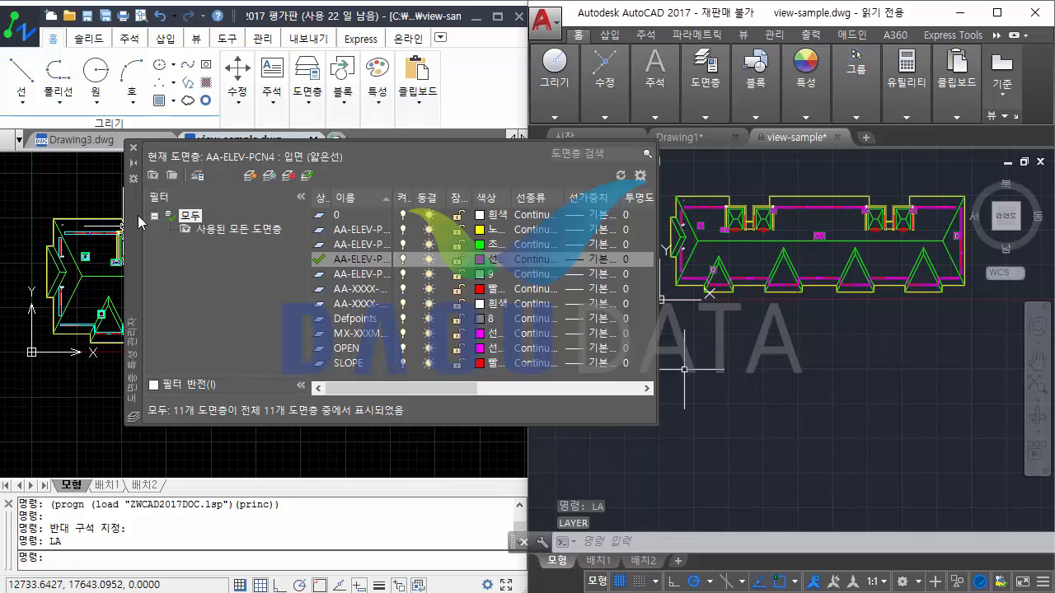
left_click_drag(370, 185, 488, 150)
left_click(323, 396)
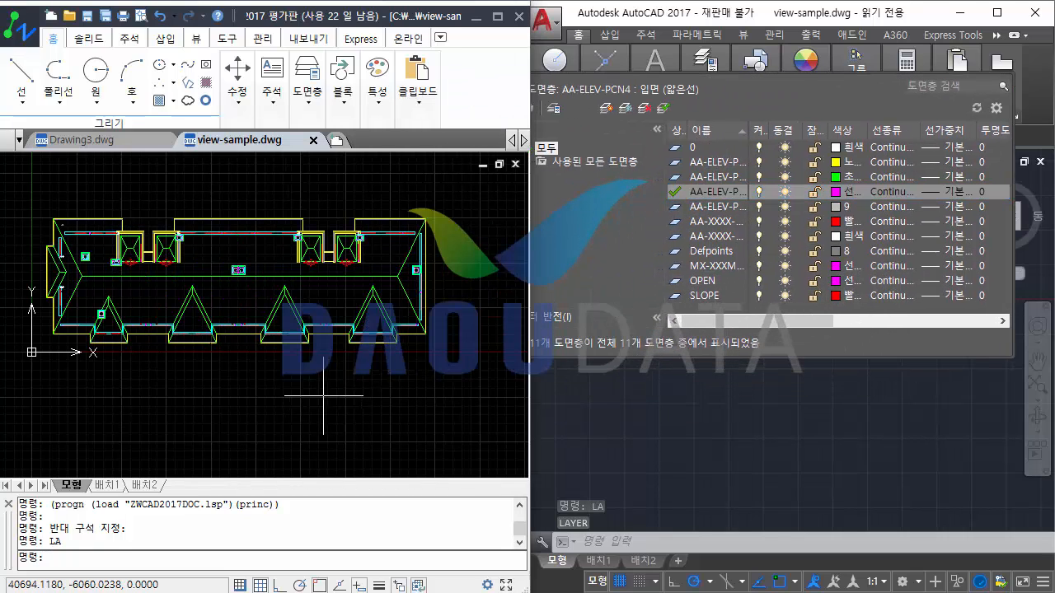
type("la")
key("Return")
key("Escape")
key("Escape")
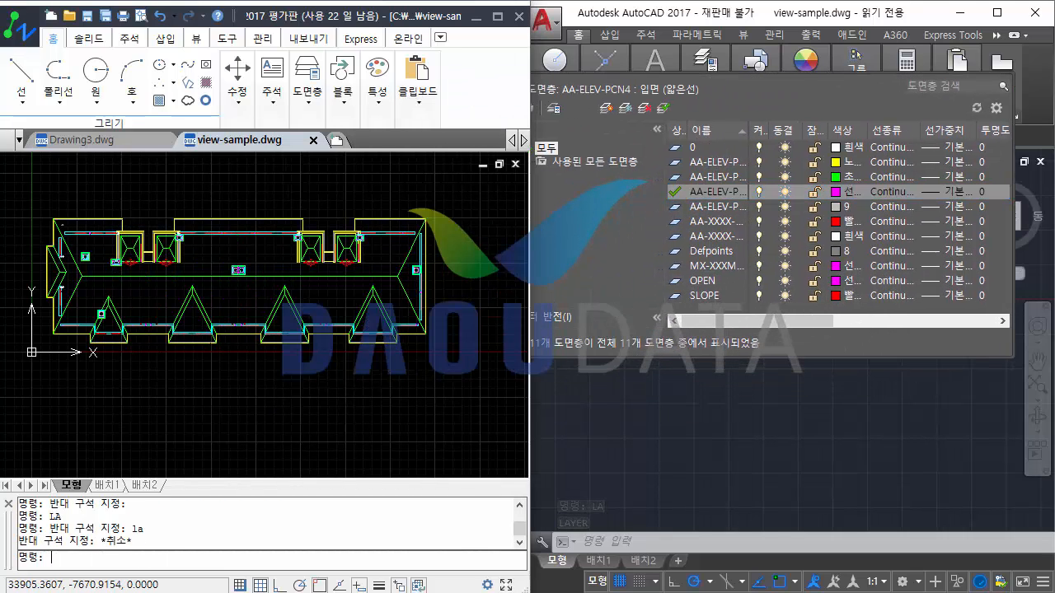
Step: Reposition AutoCAD's layer palette so its whole list is visible and make layer 0 current
left_click(545, 157)
left_click_drag(489, 170, 138, 197)
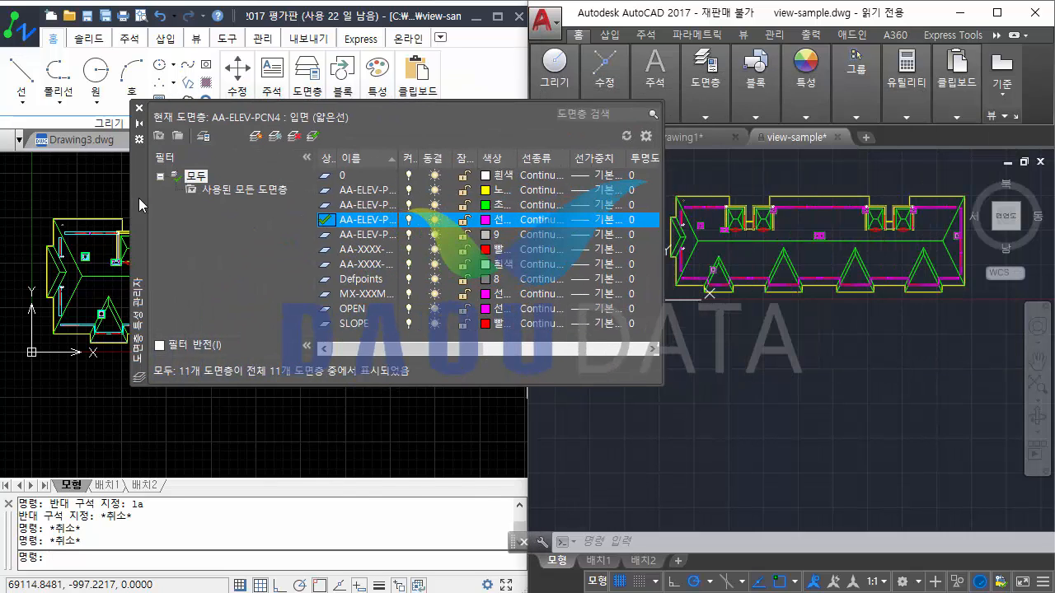
double_click(366, 176)
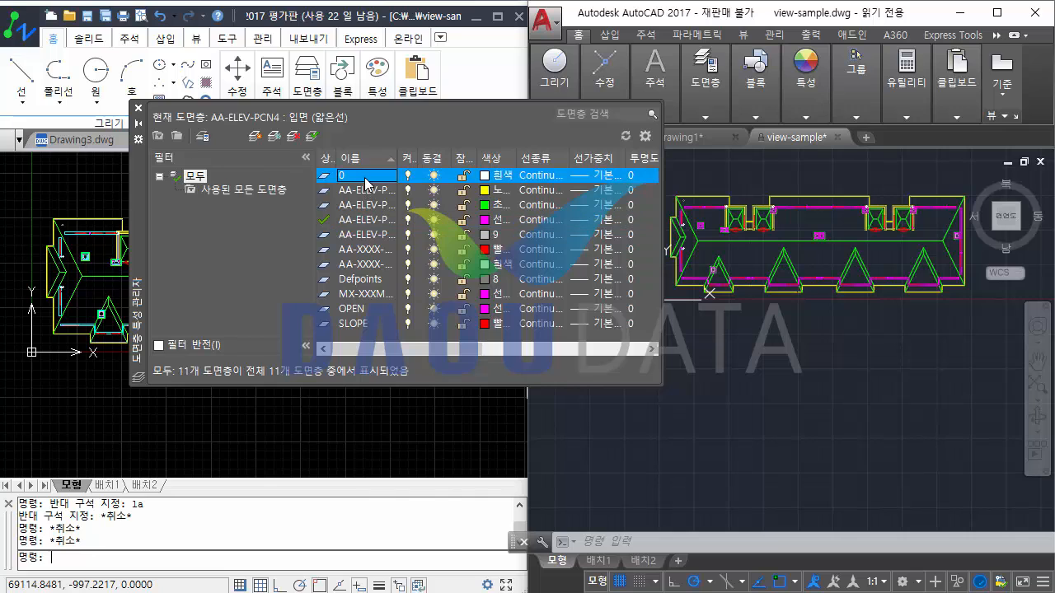
Step: Merge all layers from AA-ELEV-PCN3 through SLOPE into layer AA-ELEV-PCN2 and close the layer properties manager
left_click(364, 204)
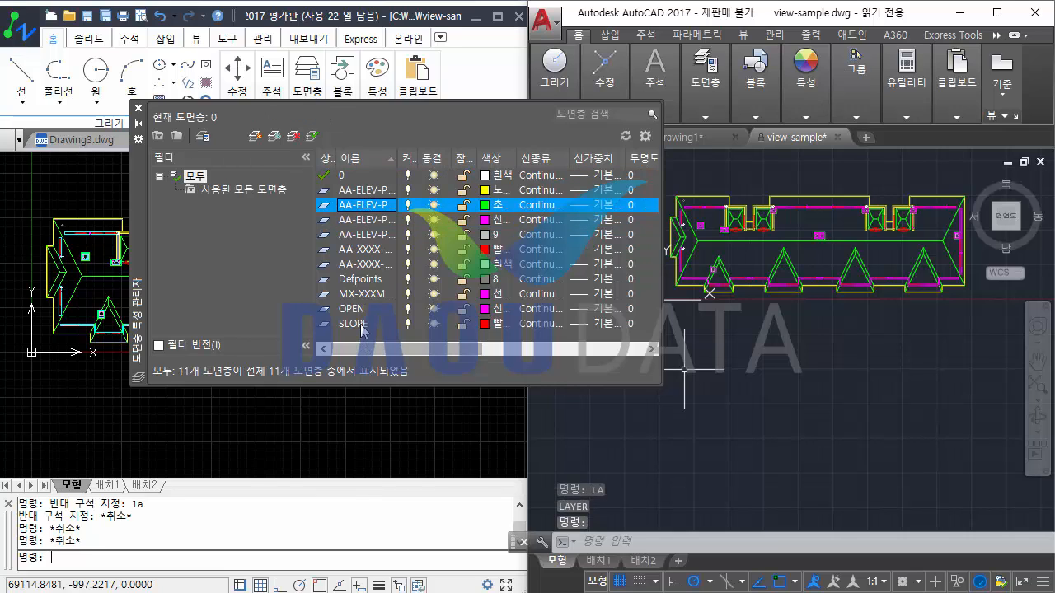
left_click(363, 325, "shift")
right_click(376, 224)
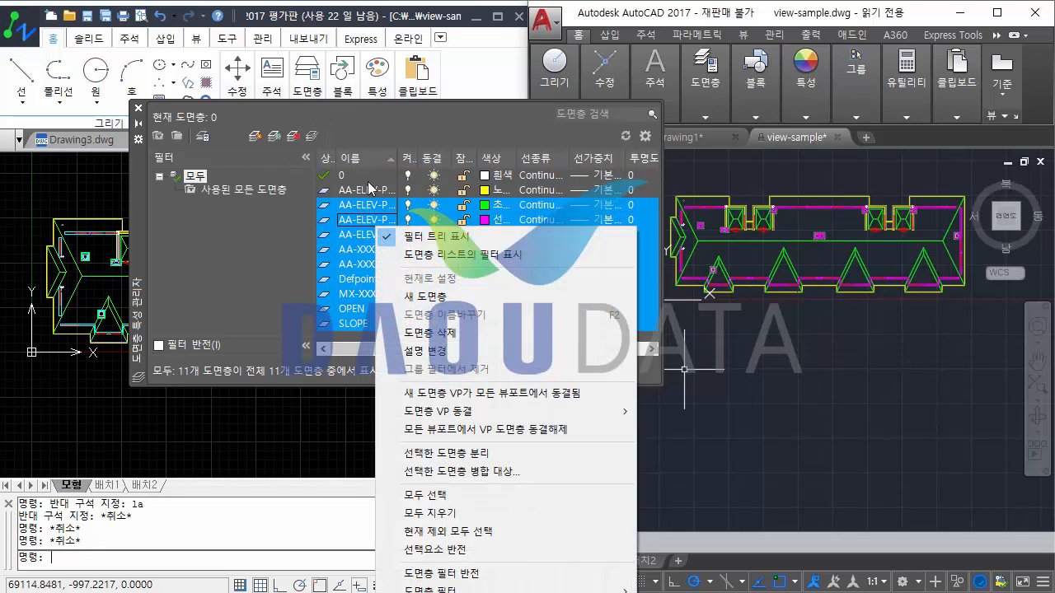
right_click(362, 212)
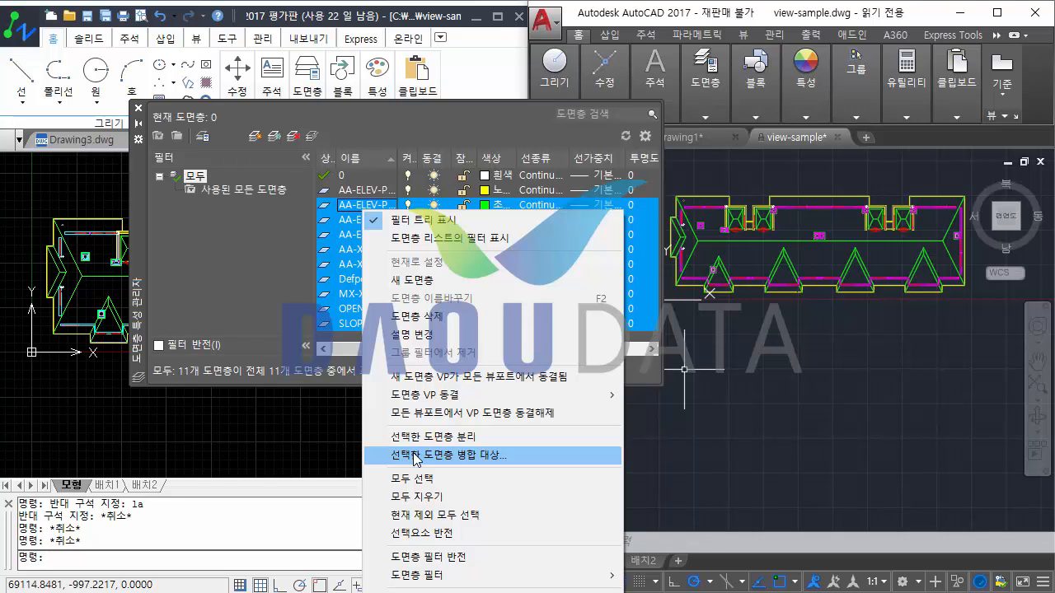
left_click(415, 460)
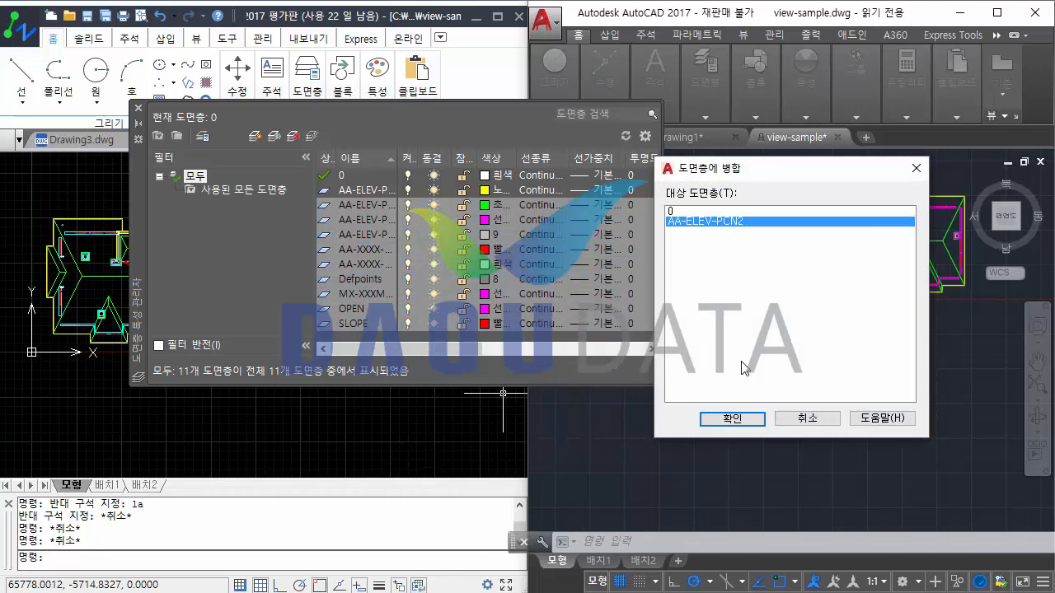
left_click(735, 420)
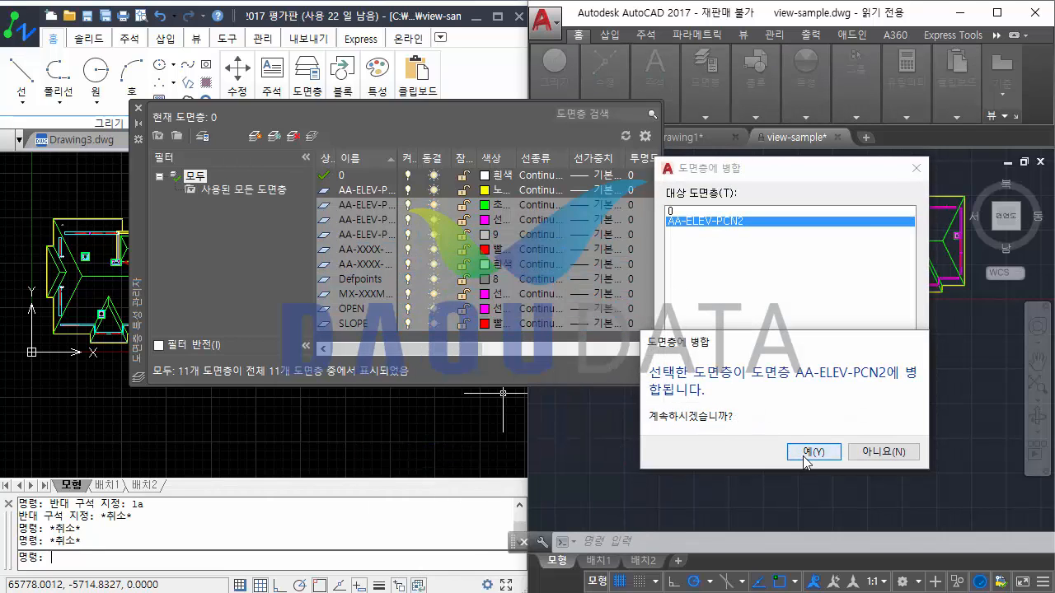
left_click(806, 454)
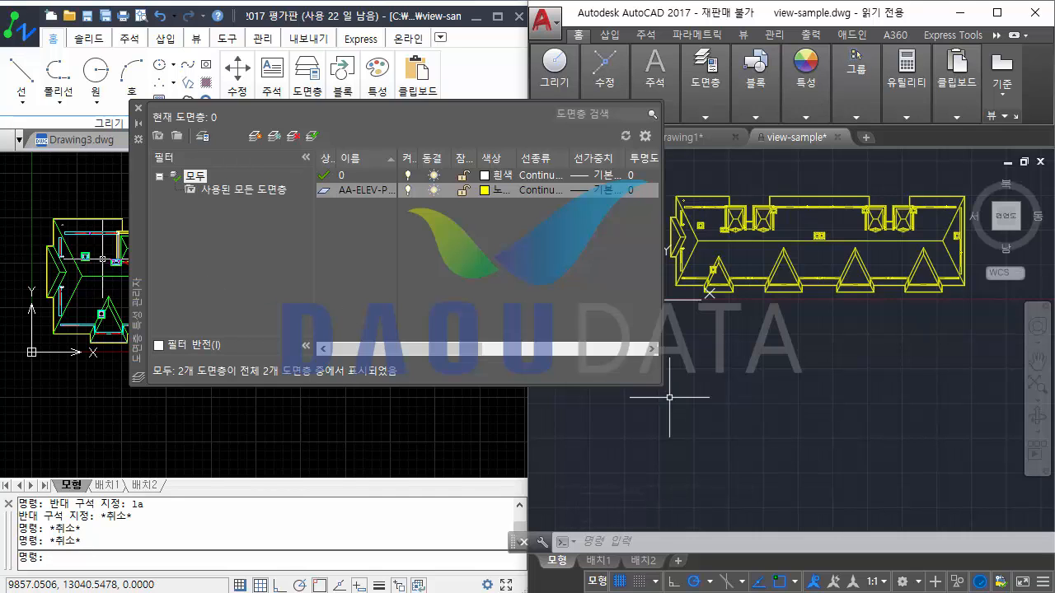
left_click_drag(135, 223, 534, 264)
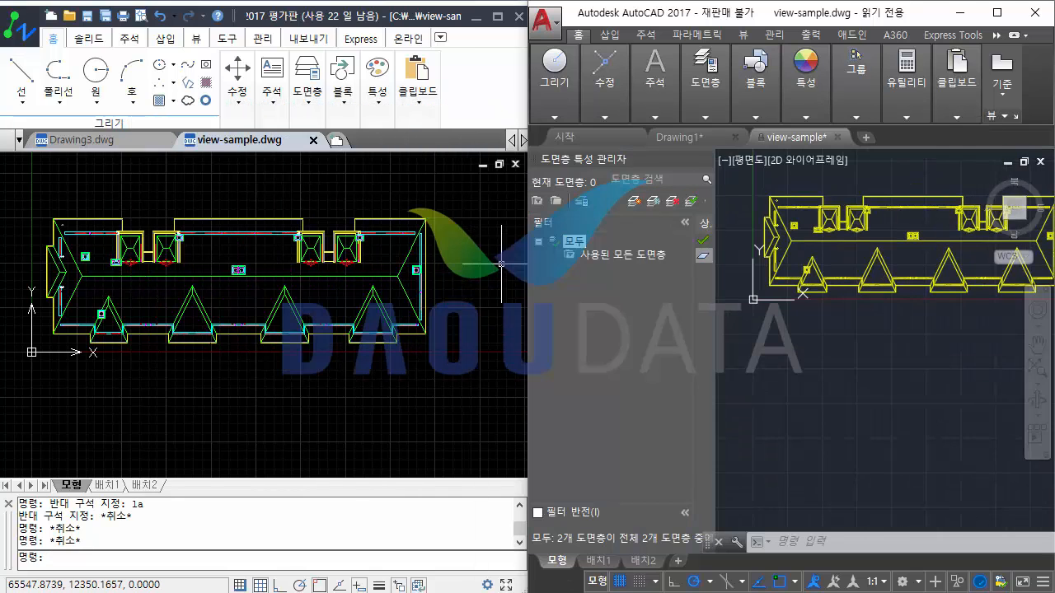
left_click(704, 160)
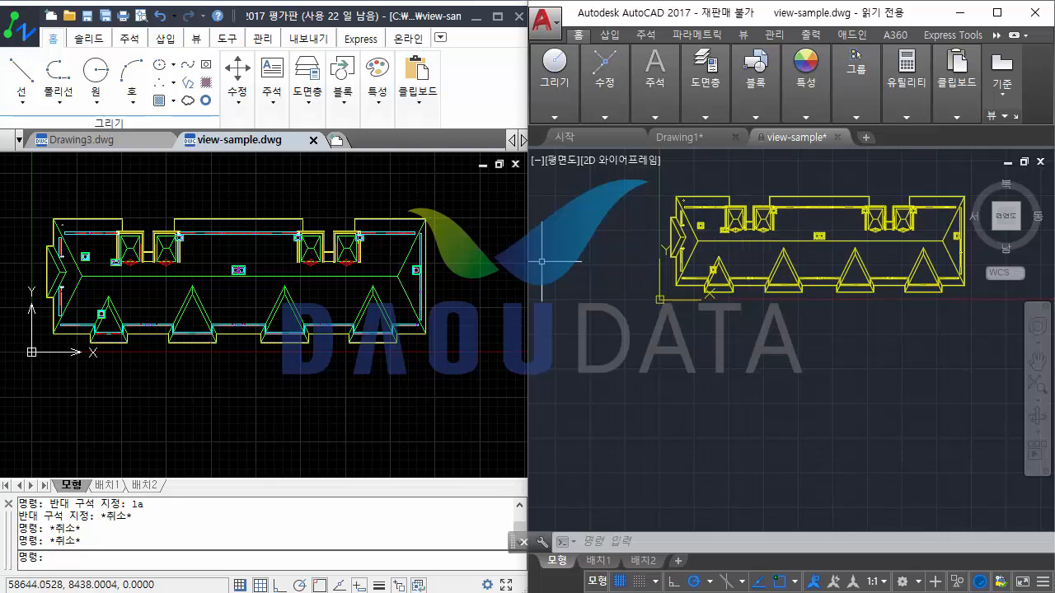
Step: Switch to ZWCAD and check which commands its layer properties manager offers for the layers AA-ELEV-PCN3 through SLOPE
left_click(231, 408)
type("LA")
key("Return")
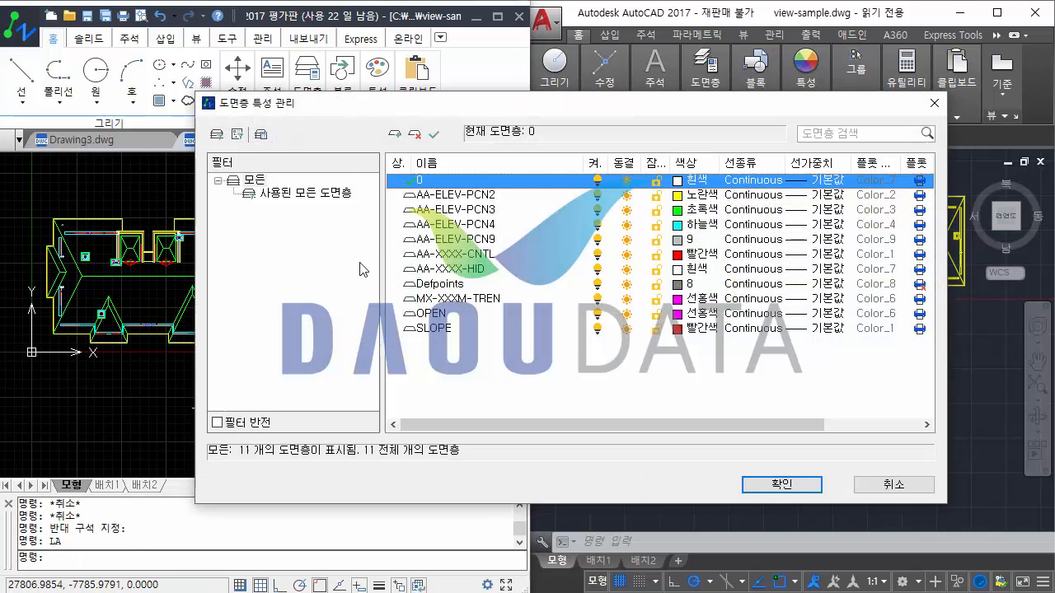
left_click_drag(483, 384, 462, 218)
right_click(463, 218)
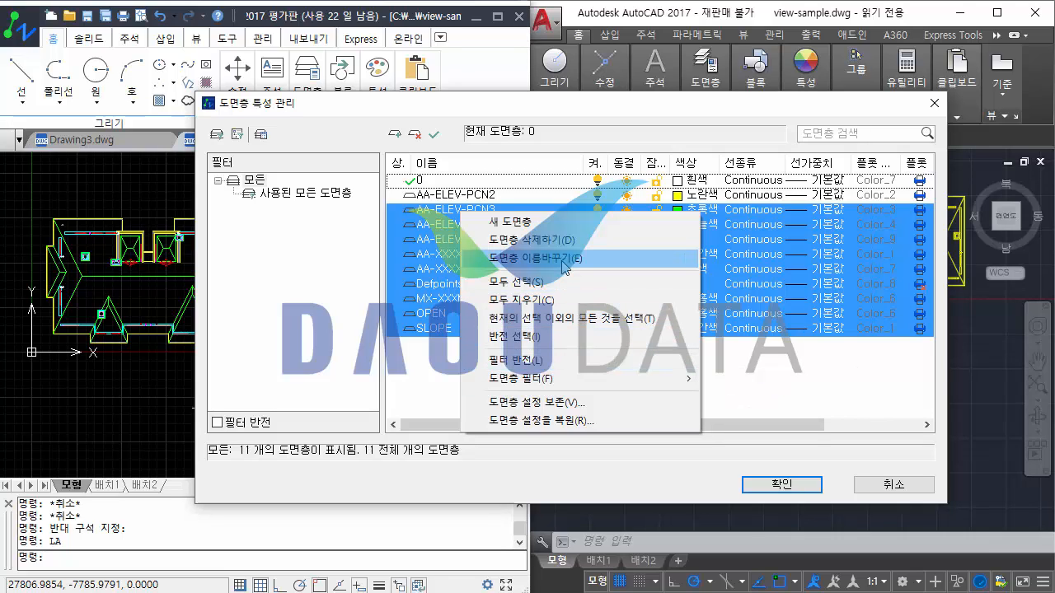
left_click(535, 301)
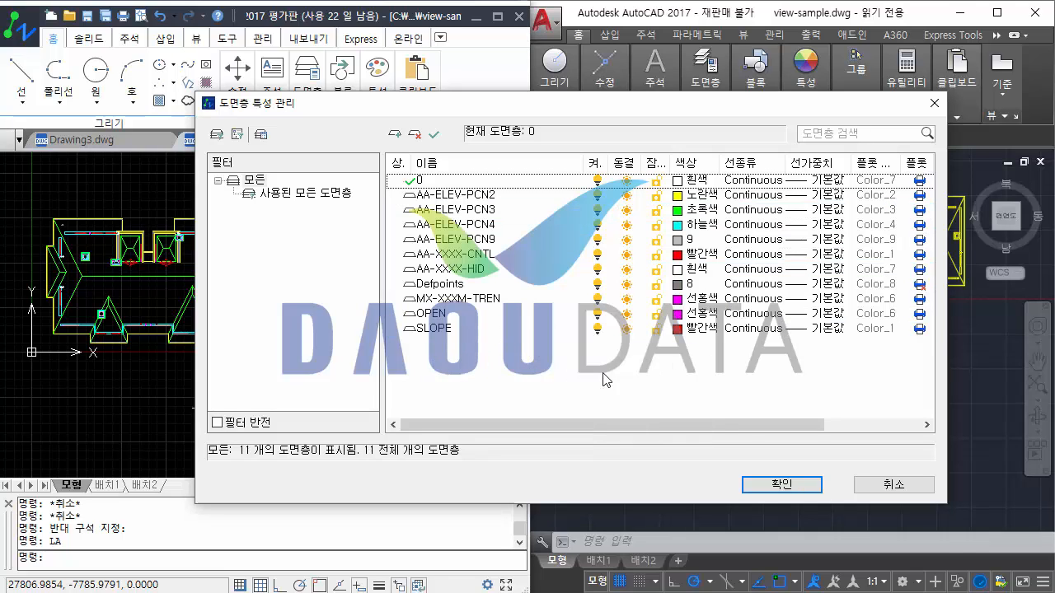
left_click(777, 486)
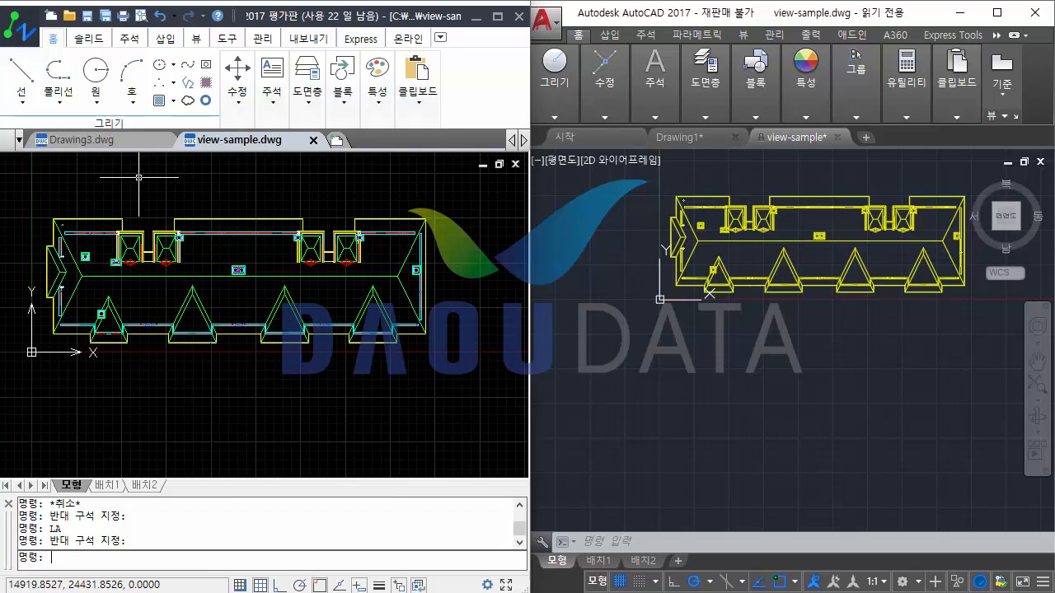
Step: Bring up Drawing3.dwg in ZWCAD and Drawing1.dwg in AutoCAD for side-by-side comparison
left_click(82, 139)
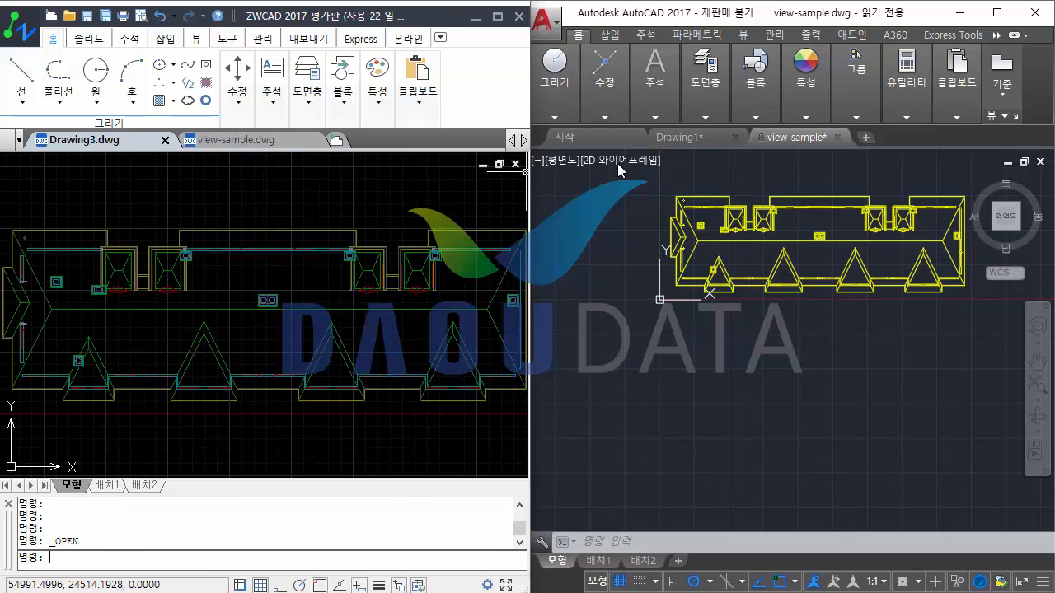
left_click(694, 141)
left_click(374, 206)
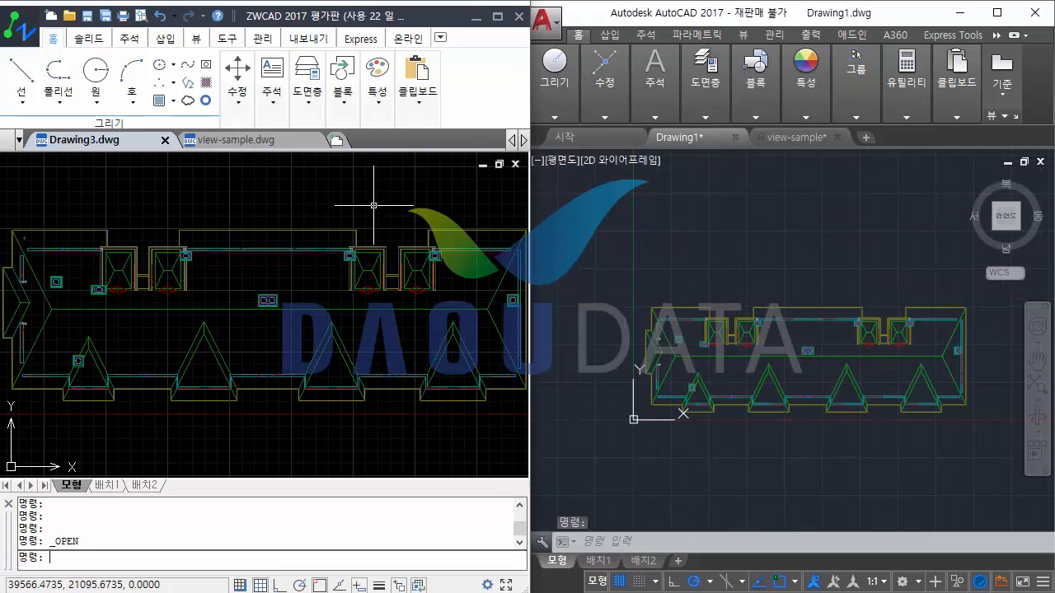
left_click(276, 206)
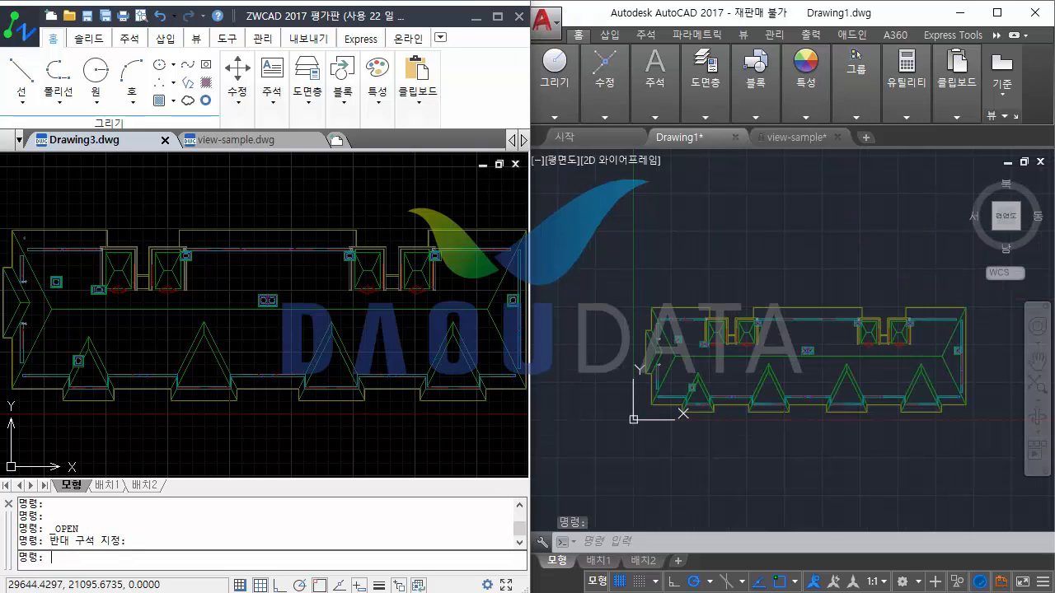
Step: Delete all view-sample reference layers from AA-ELEV-PCN2 through SLOPE in ZWCAD's layer properties manager and accept the change
type("LA")
key("Return")
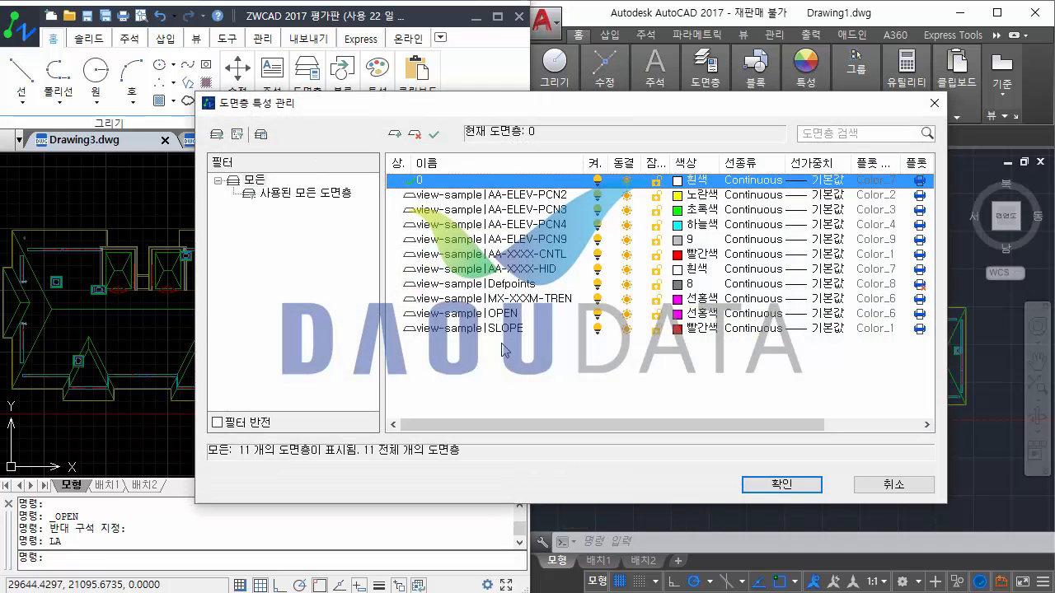
left_click_drag(542, 373, 488, 204)
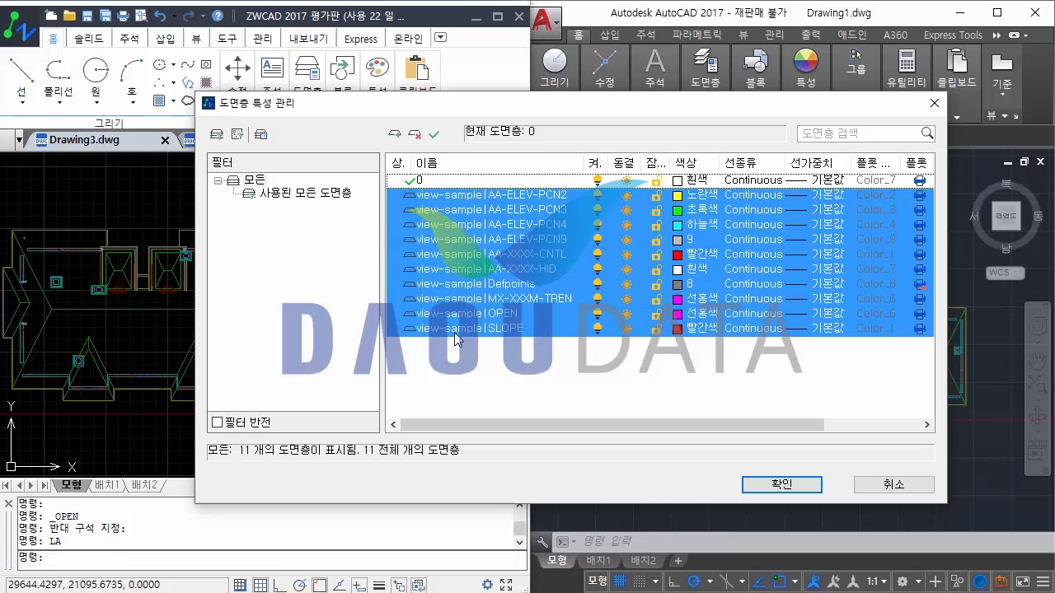
left_click_drag(551, 381, 495, 192)
left_click(467, 362)
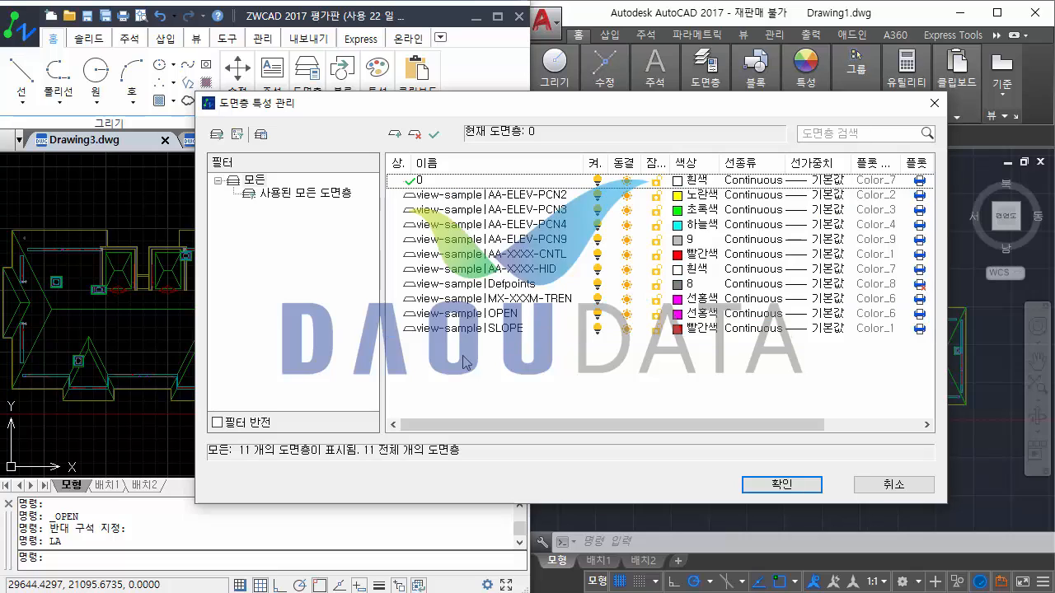
left_click_drag(504, 358, 466, 193)
right_click(467, 195)
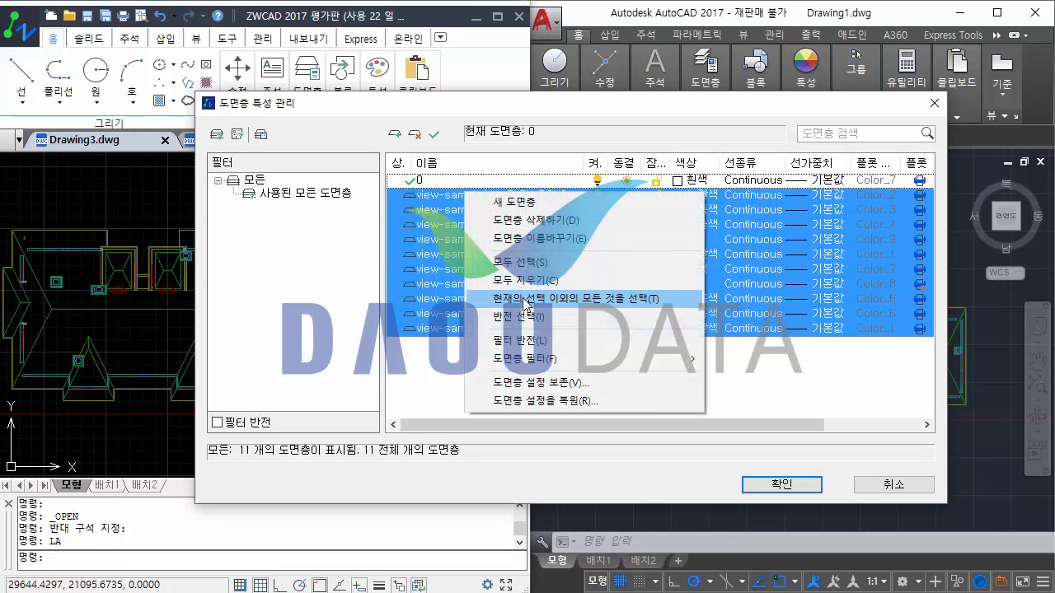
left_click(539, 221)
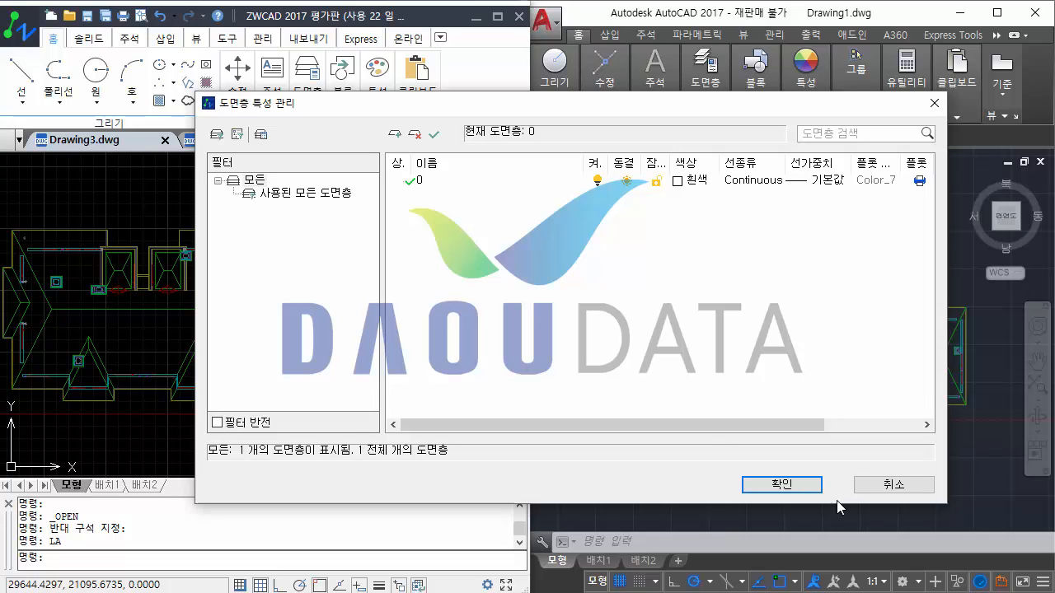
left_click(806, 492)
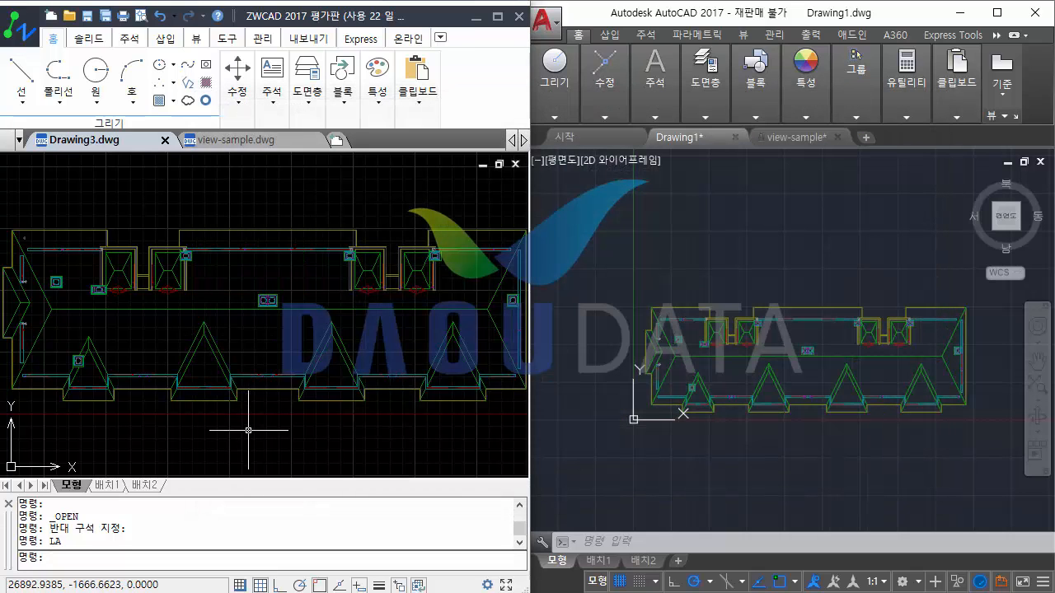
Step: Inspect the ZWCAD drawing area and check the status of the view-sample external reference in the XREF manager
left_click(247, 429)
middle_click_drag(166, 373, 289, 326)
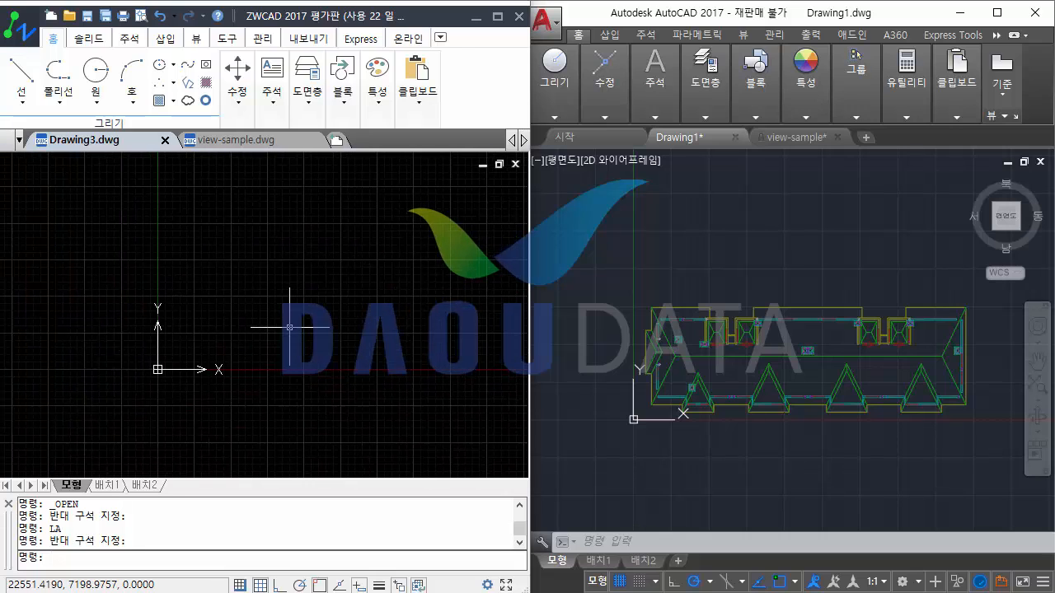
scroll(289, 327, "up", 1)
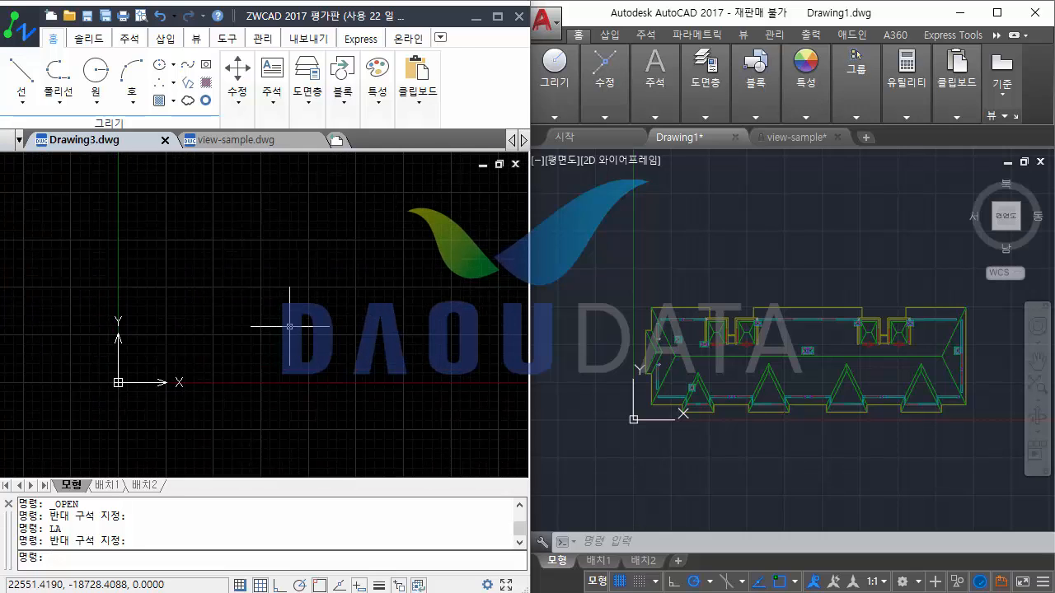
type("xref")
key("Return")
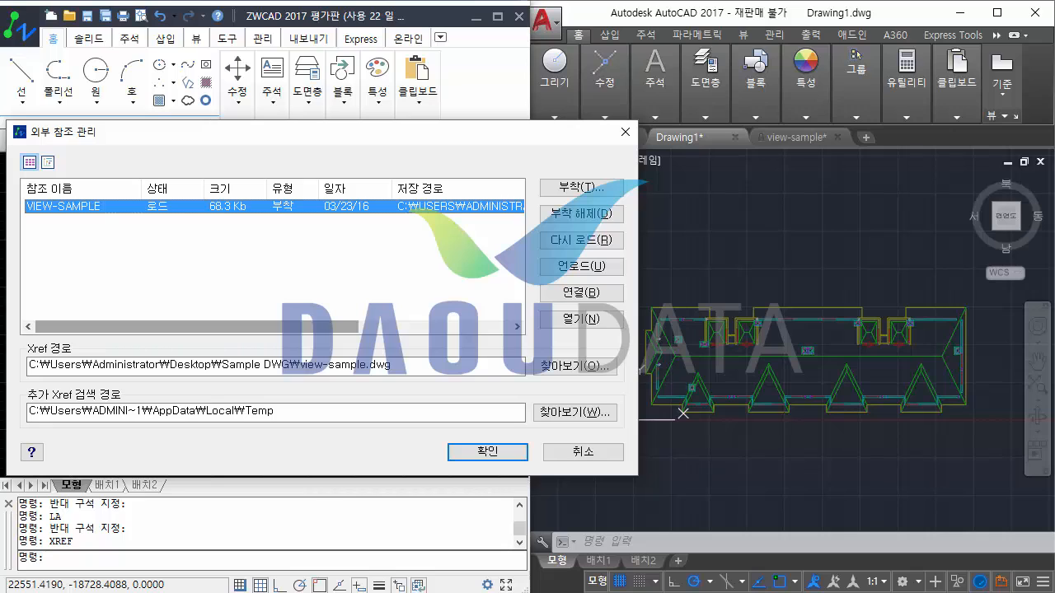
key("Escape")
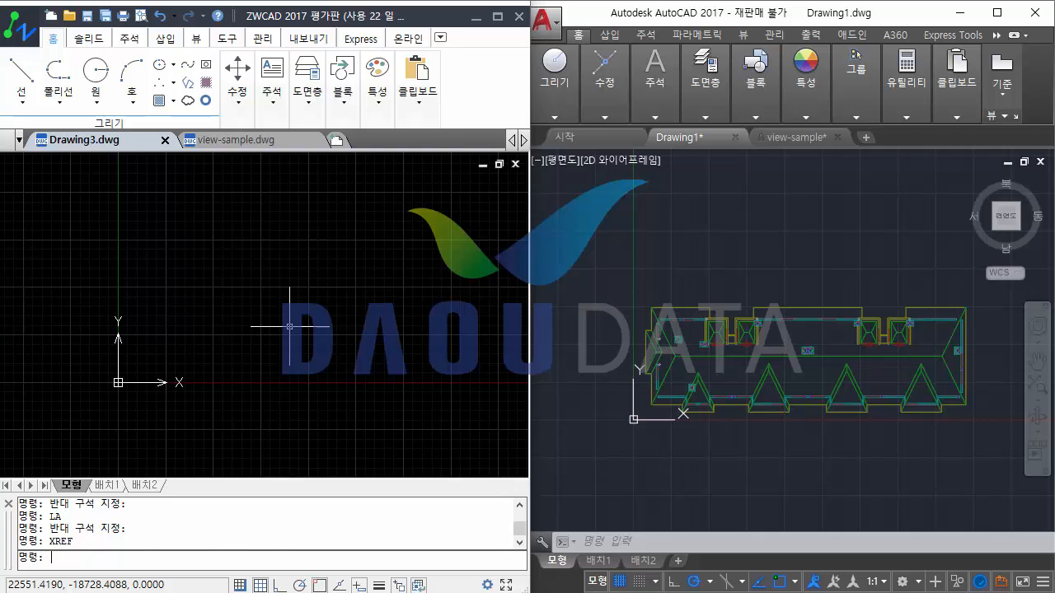
Step: Undo the recent ZWCAD operations, including the layer deletion, and regenerate the drawing
key("ctrl+z")
key("ctrl+z")
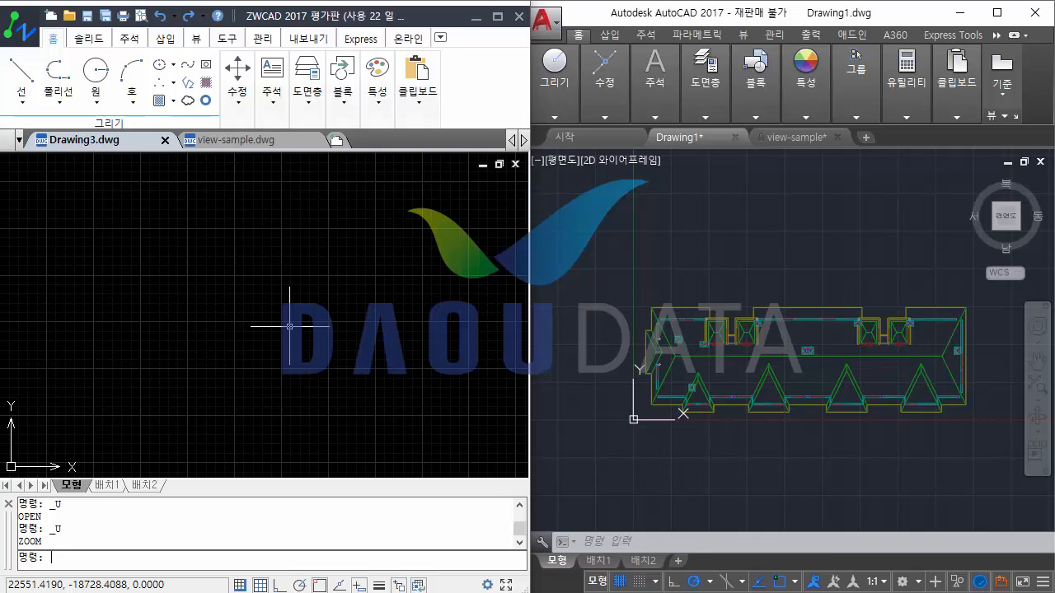
type("RE")
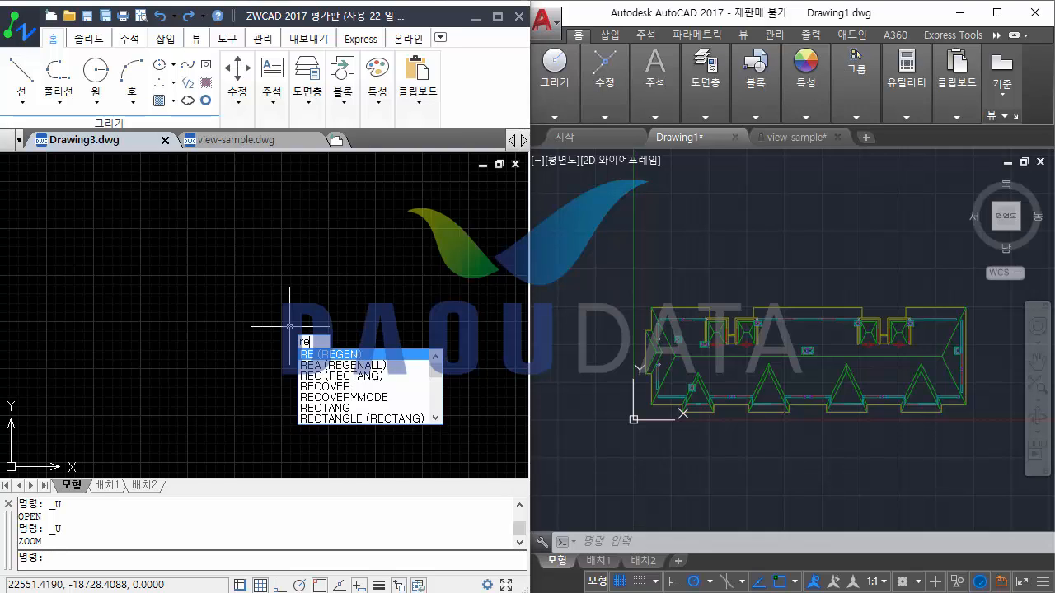
key("Return")
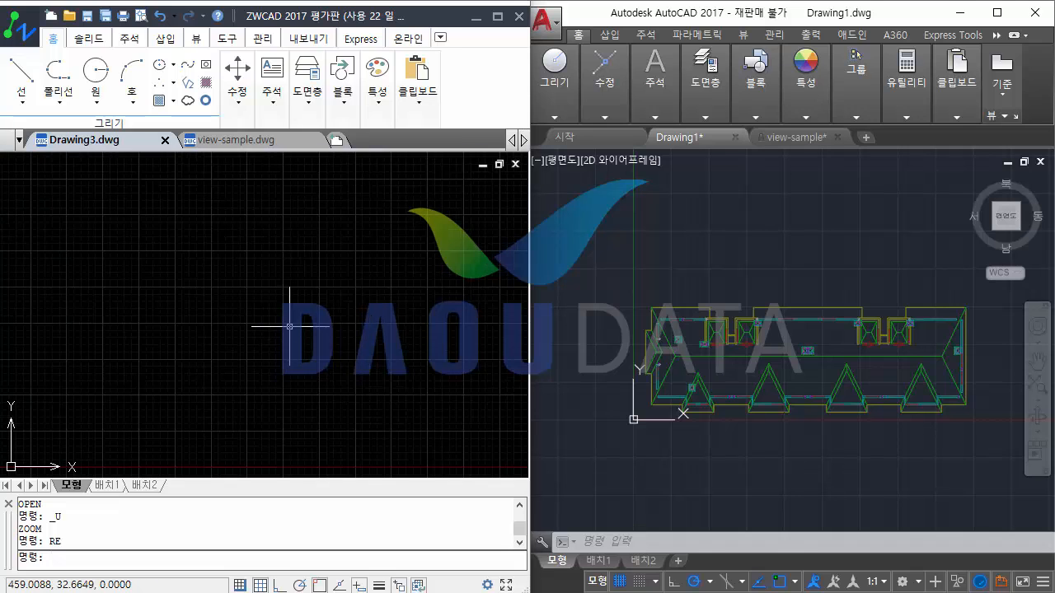
Step: Check the view-sample layers in ZWCAD's layer properties manager and close it without changes
middle_click_drag(245, 343, 268, 311)
type("LA")
key("Return")
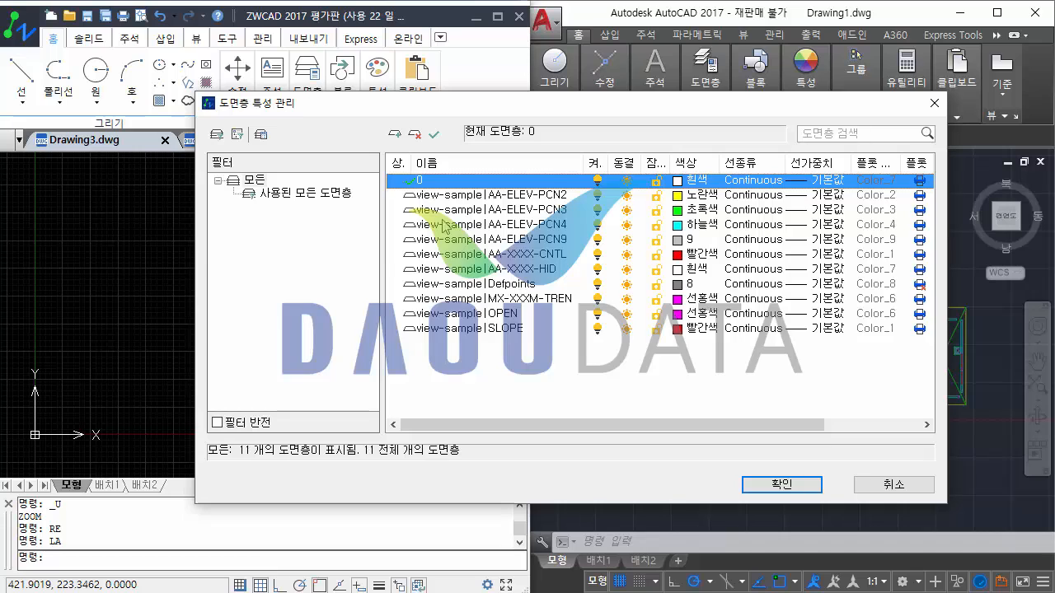
key("ctrl+a")
left_click(437, 181, "ctrl")
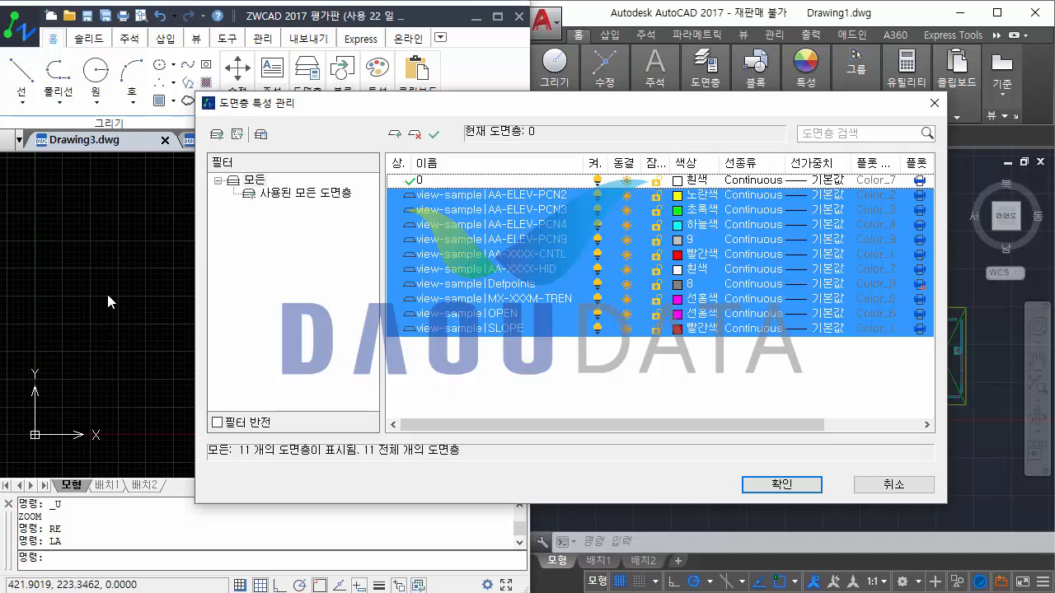
left_click(879, 492)
left_click(318, 363)
left_click(264, 330)
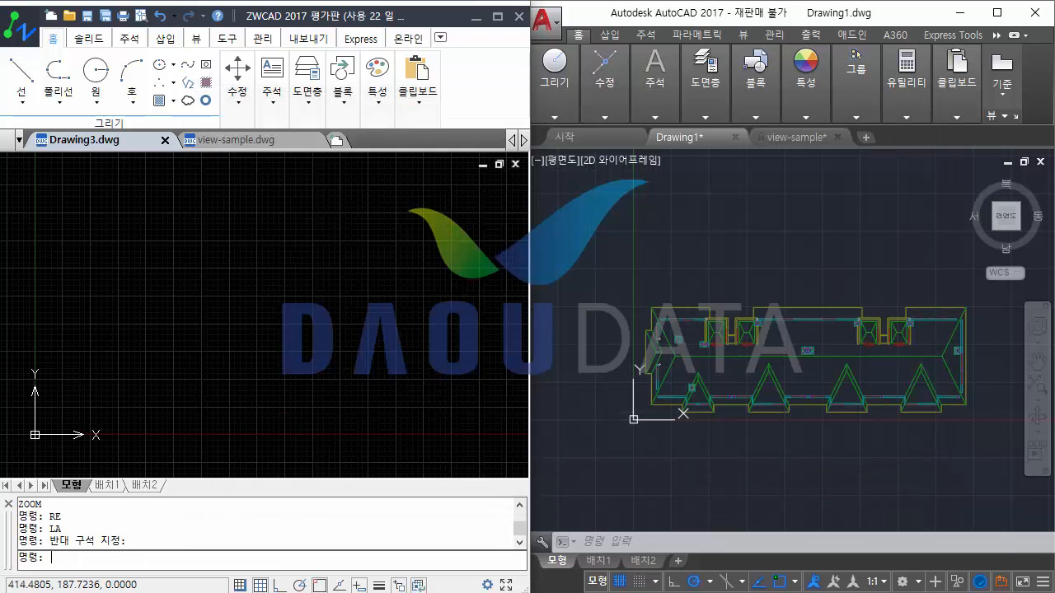
Step: Regenerate the ZWCAD drawing twice to refresh the display of its geometry
type("RE")
key("Return")
type("RE")
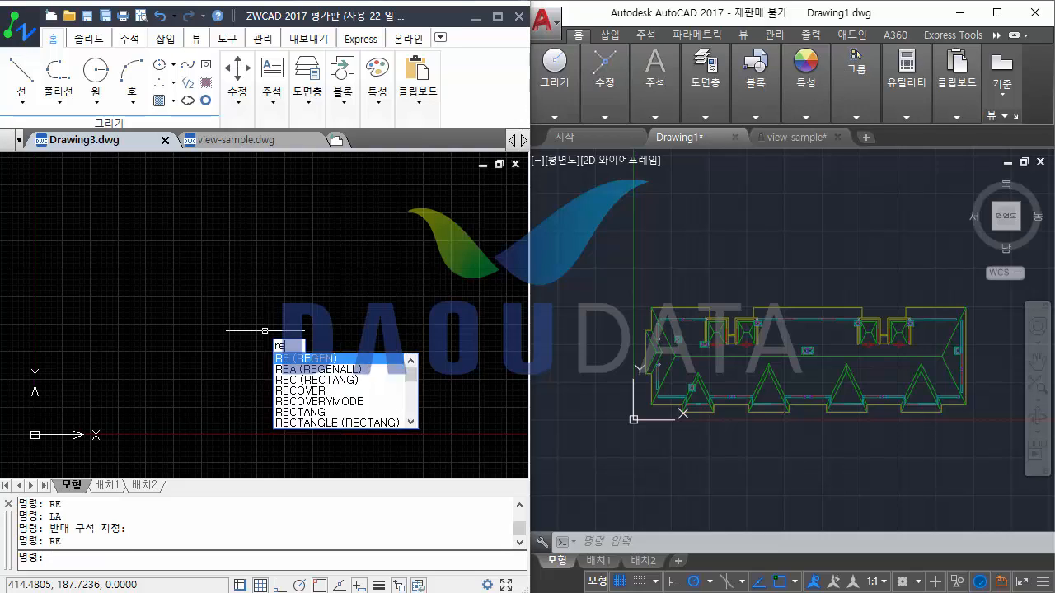
key("Return")
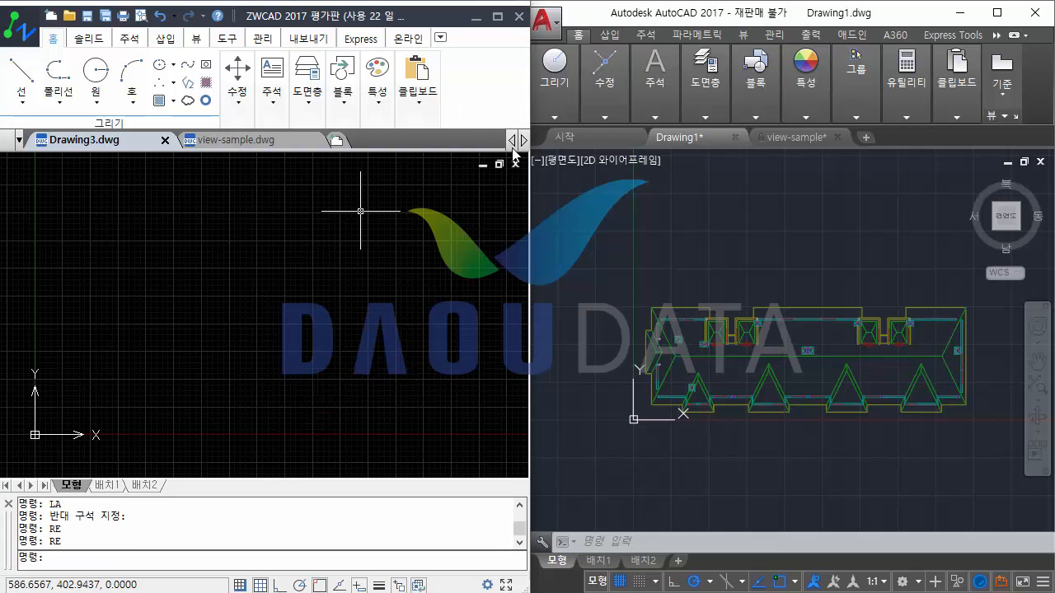
Step: Switch to AutoCAD, open the layer properties manager and float the palette so its whole layer list can be seen
left_click(694, 231)
type("LA")
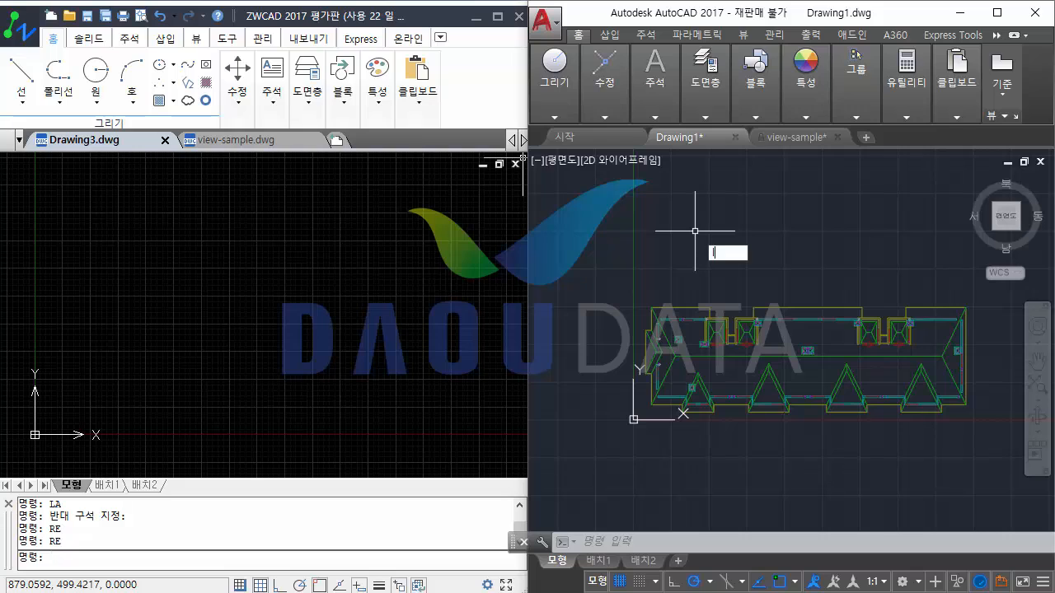
key("Return")
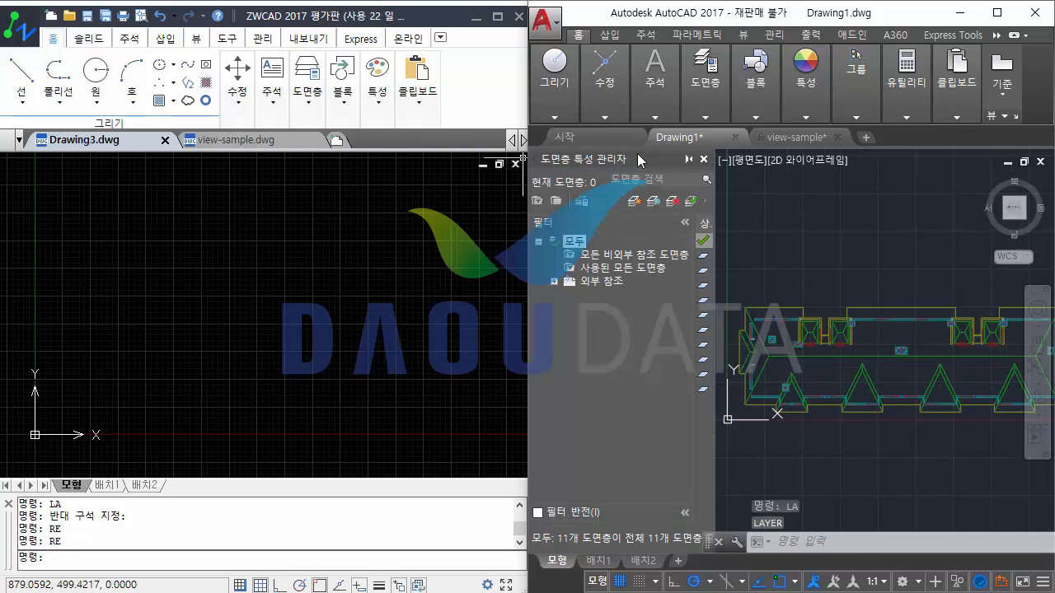
left_click_drag(637, 157, 212, 280)
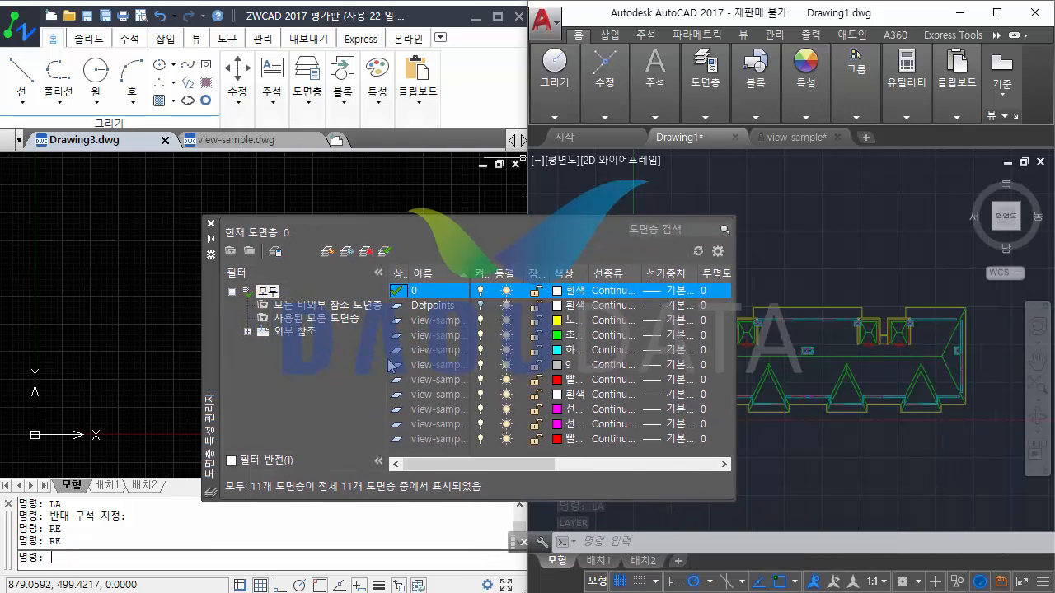
Step: Try to delete the first five view-sample reference layers in AutoCAD's layer properties manager
left_click(430, 321)
left_click(436, 439)
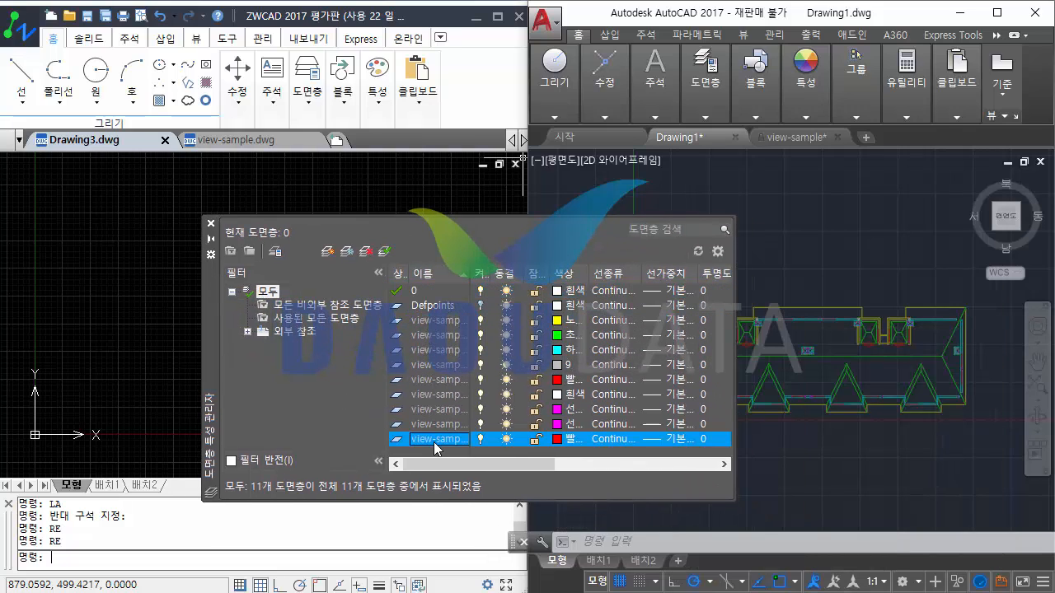
left_click(437, 336)
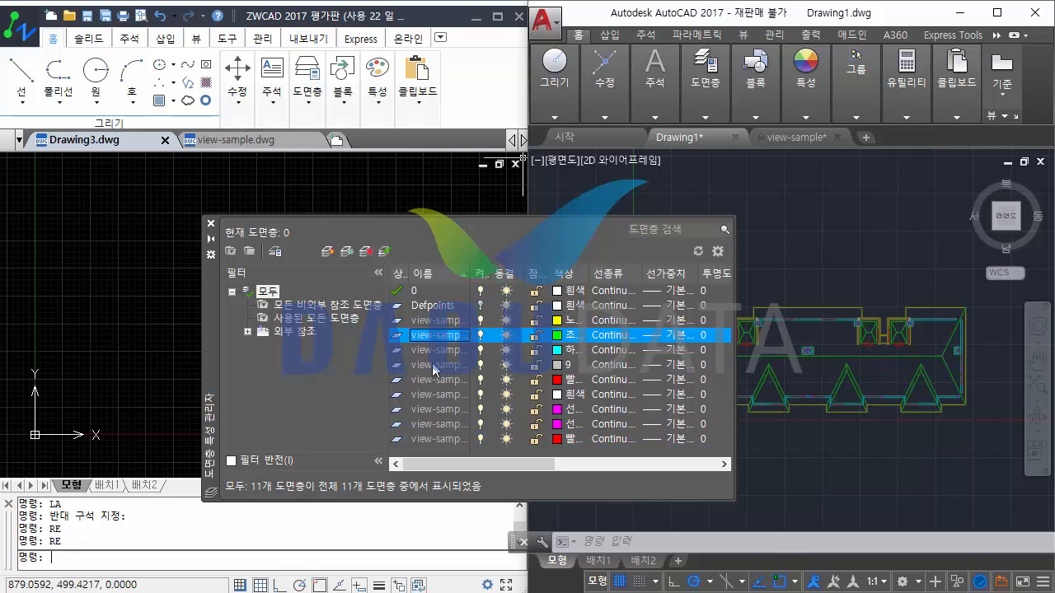
left_click(443, 321)
left_click(445, 379, "shift")
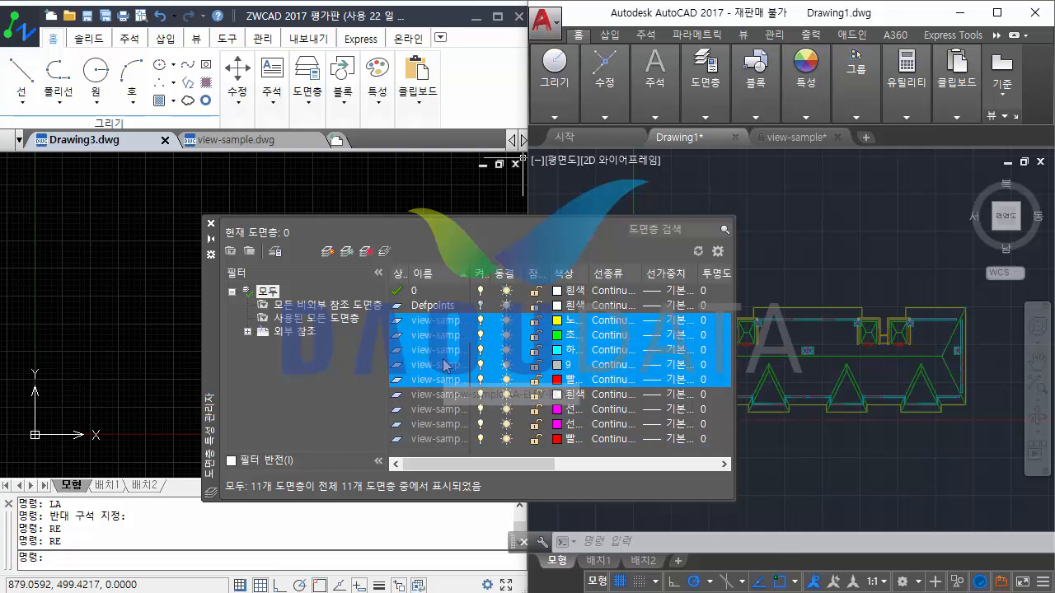
right_click(445, 361)
left_click(490, 472)
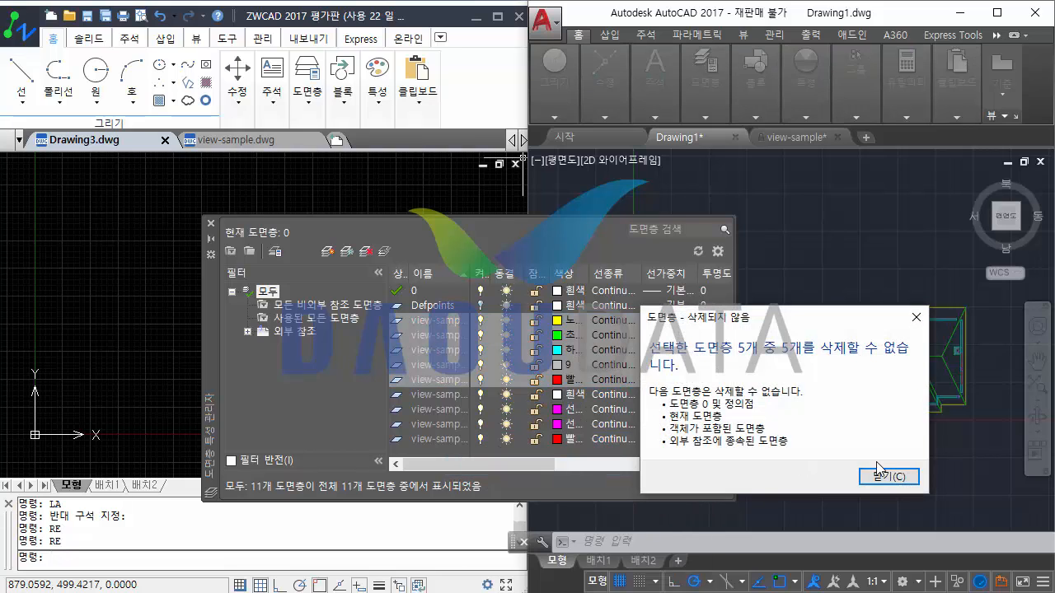
left_click(889, 478)
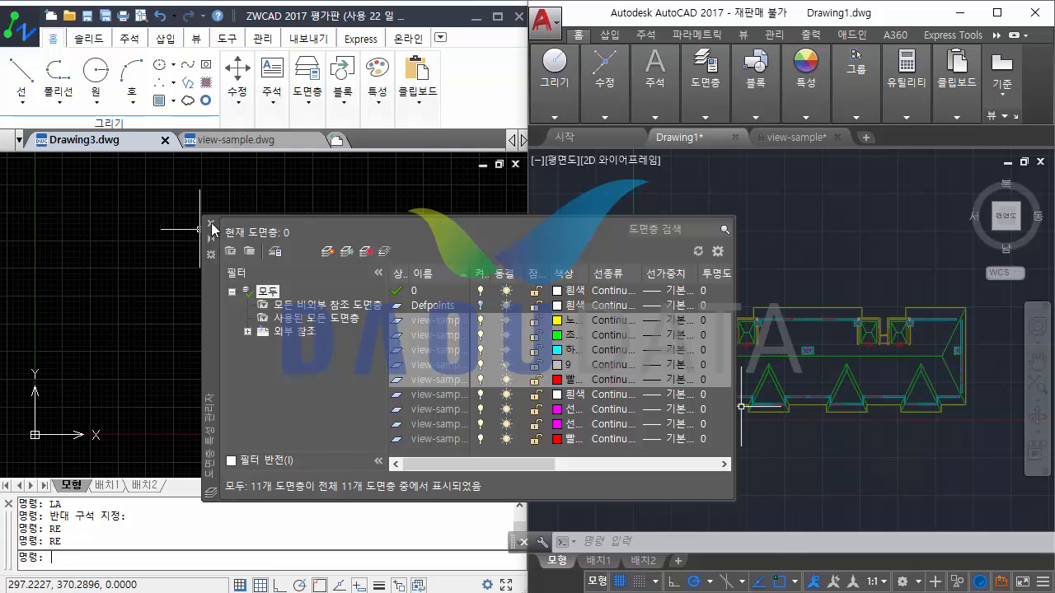
left_click(447, 396)
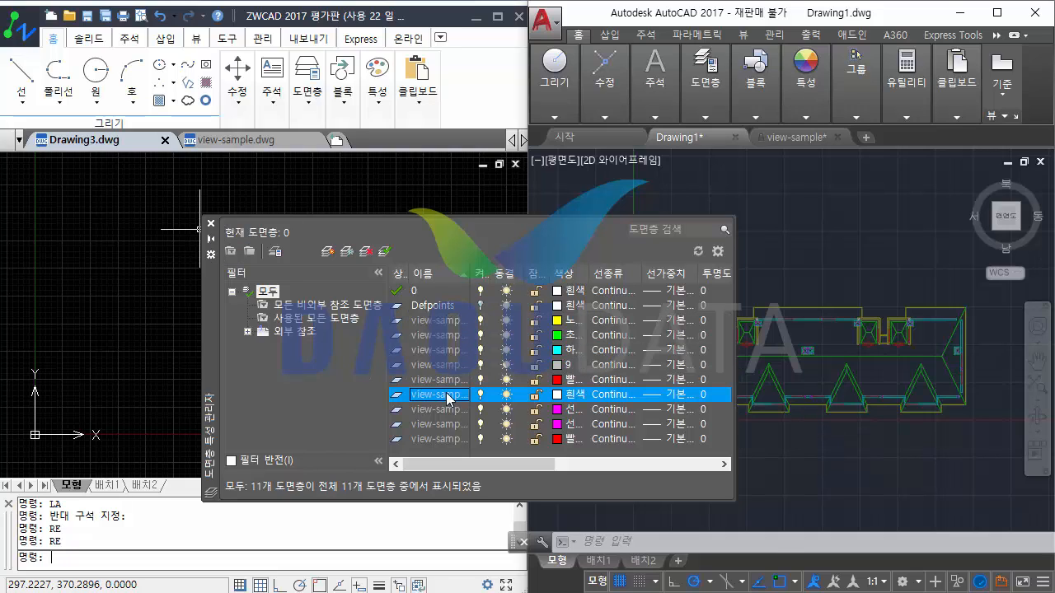